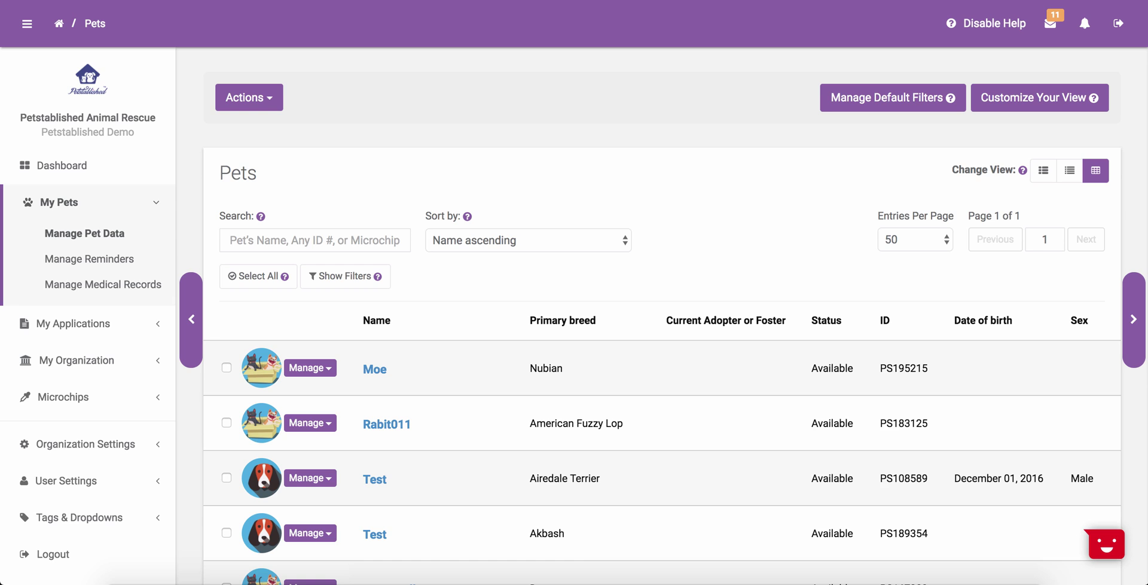
Step: Open the user profile and settings page and review the cage card and application settings
click(78, 480)
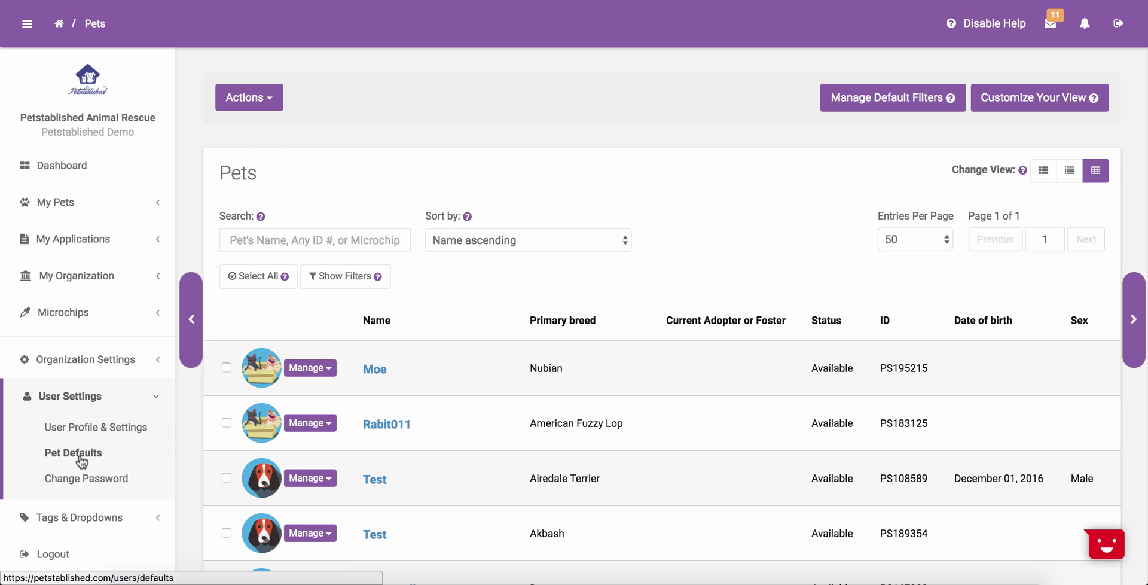
click(74, 431)
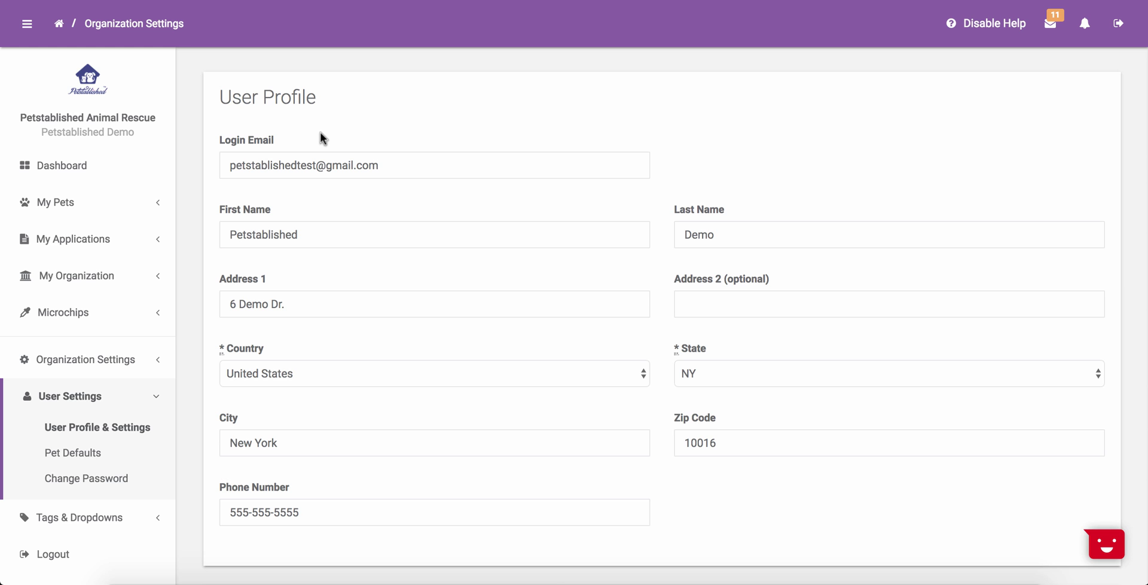
scroll(320, 131, down, 8)
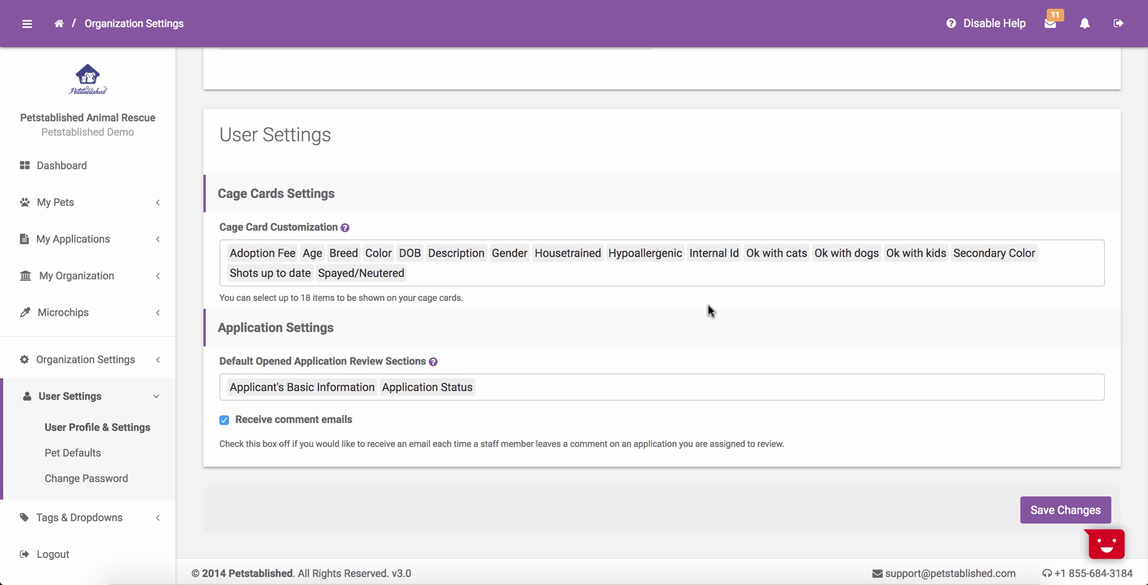
scroll(366, 294, down, 1)
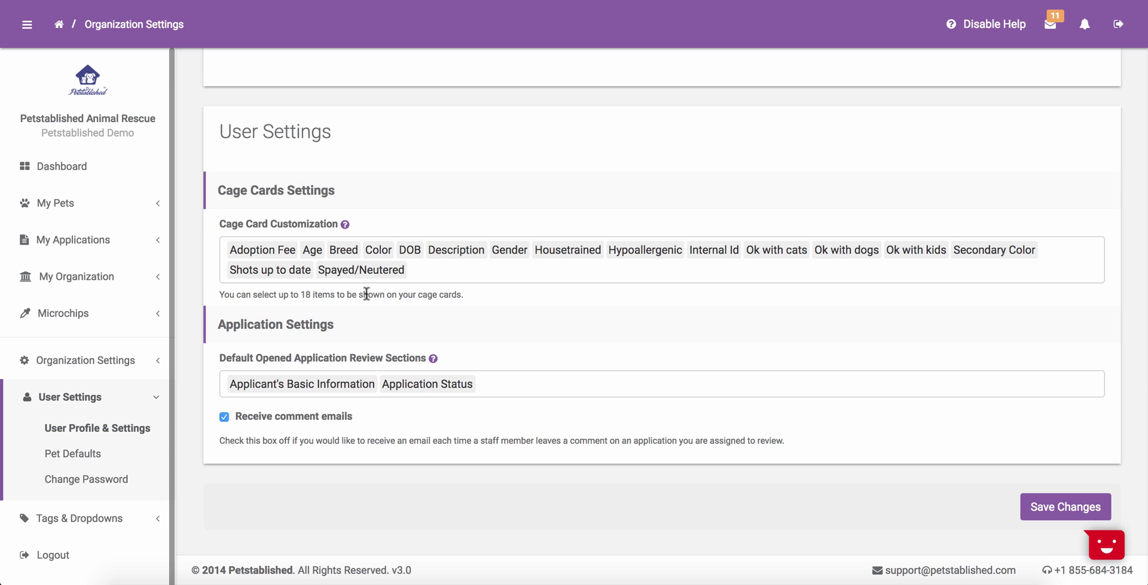
Step: Open the Pet Defaults page and review the default sections for cats and the other pet types
click(73, 455)
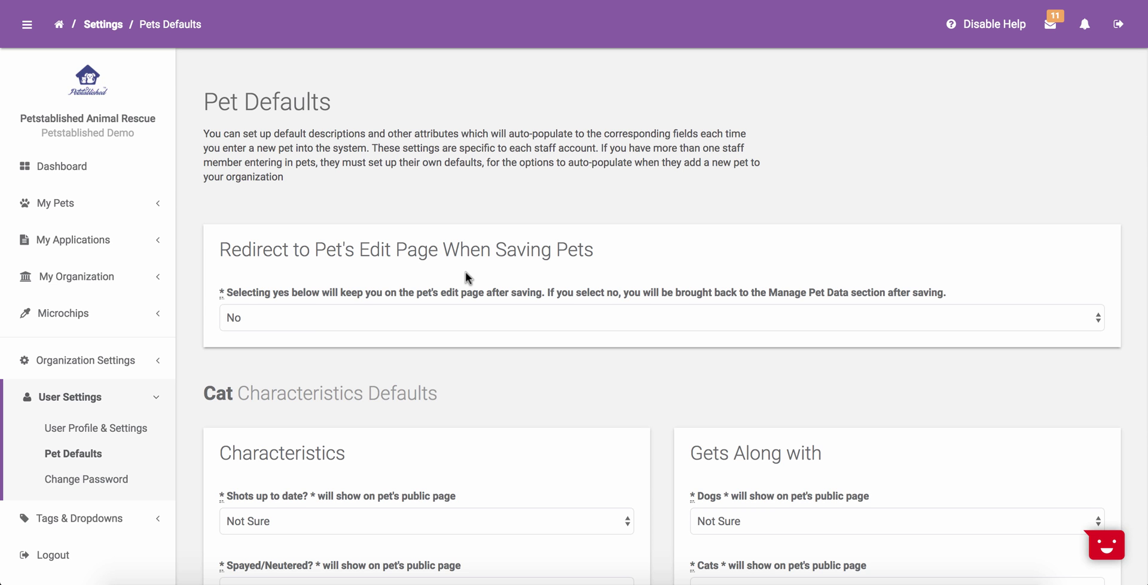
scroll(468, 277, down, 5)
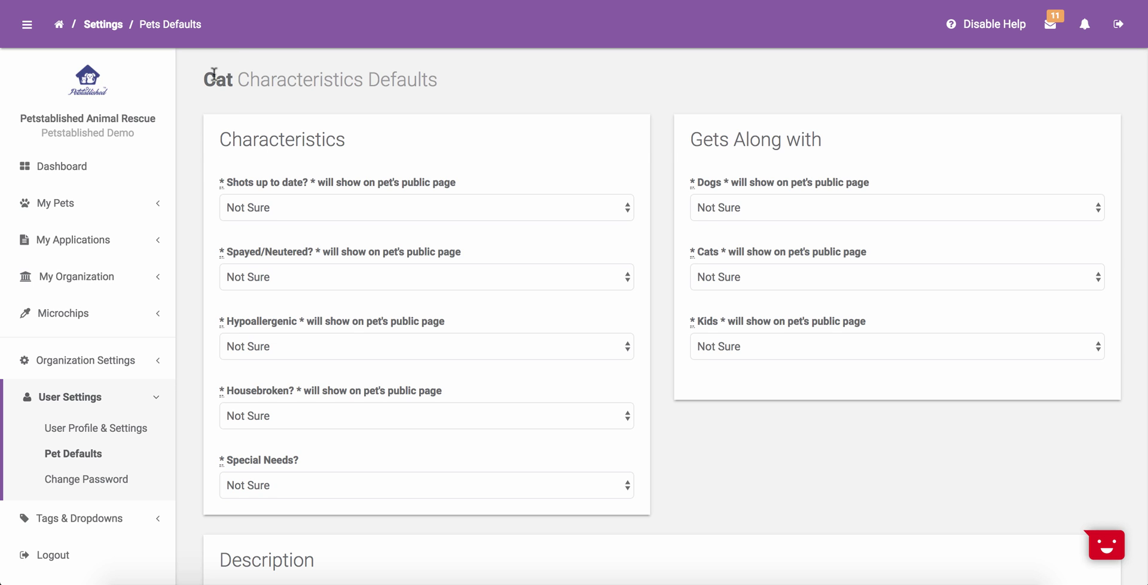
scroll(572, 281, down, 1)
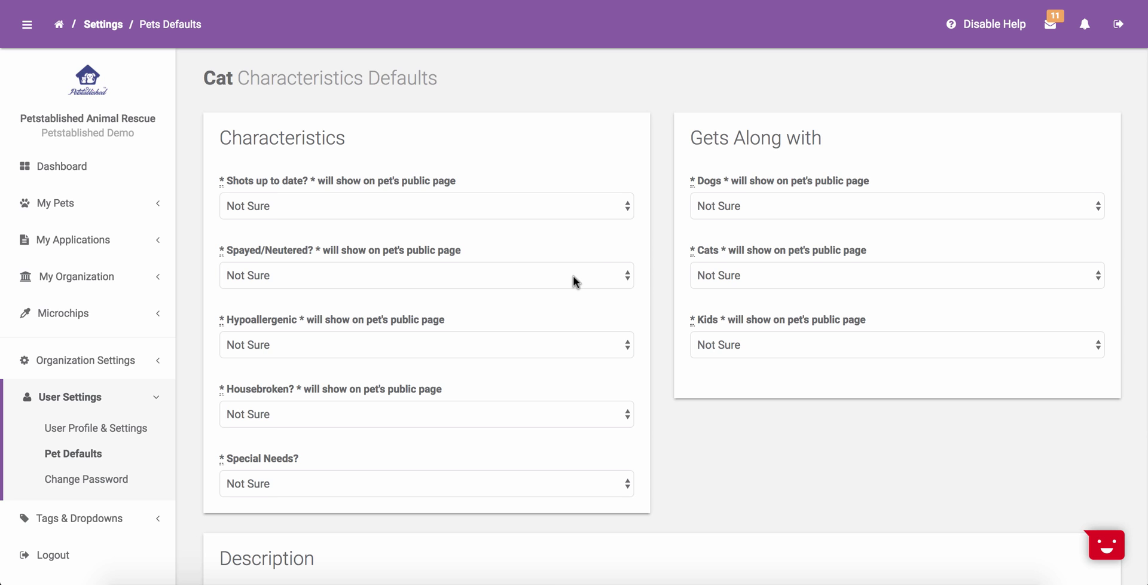
scroll(593, 252, down, 1)
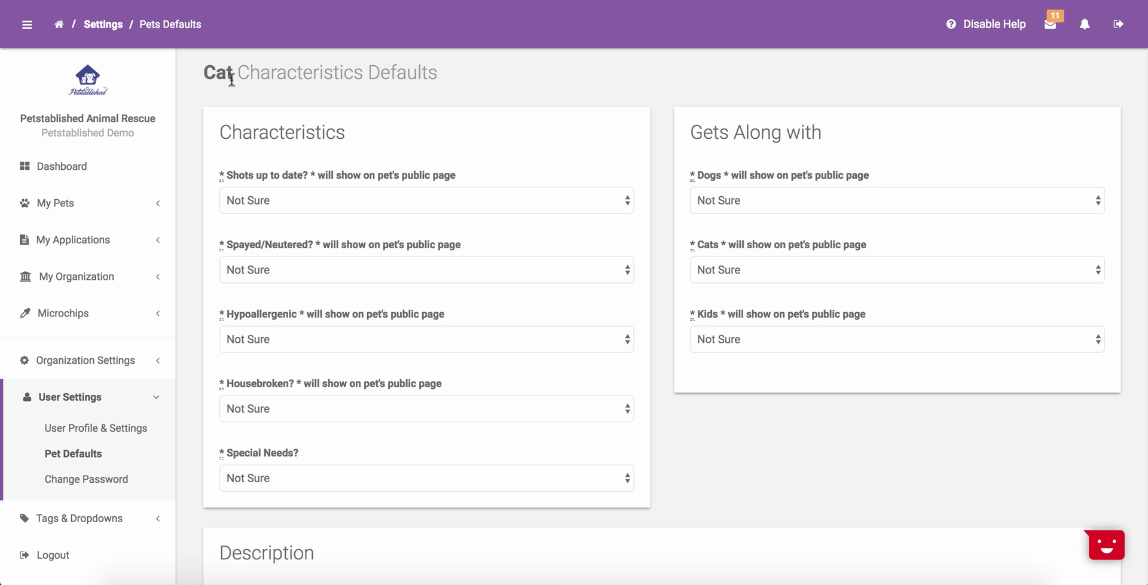
scroll(220, 75, down, 10)
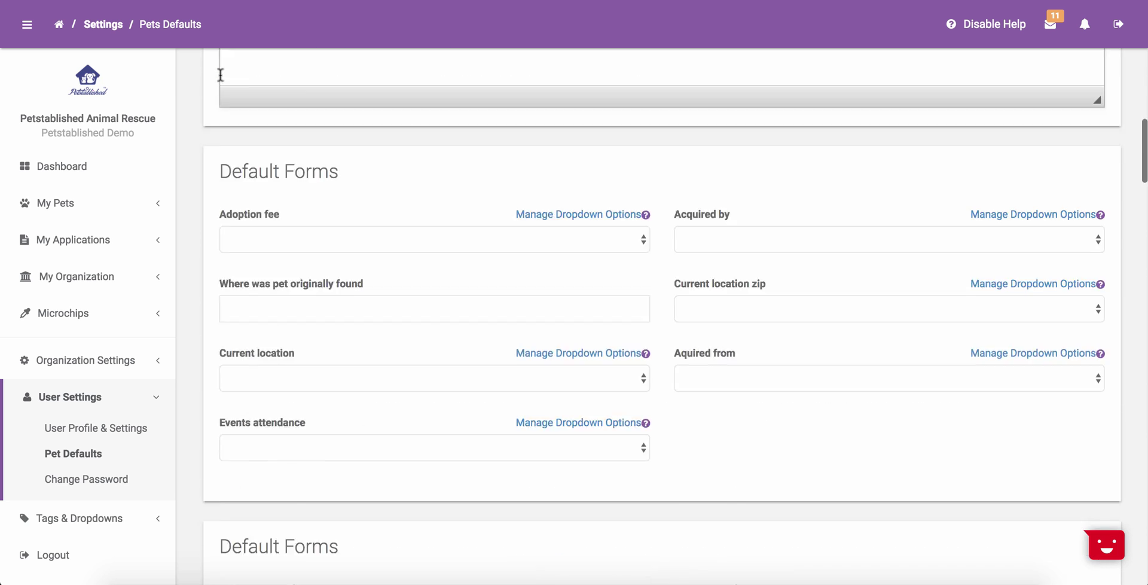
scroll(220, 74, down, 5)
scroll(233, 133, down, 8)
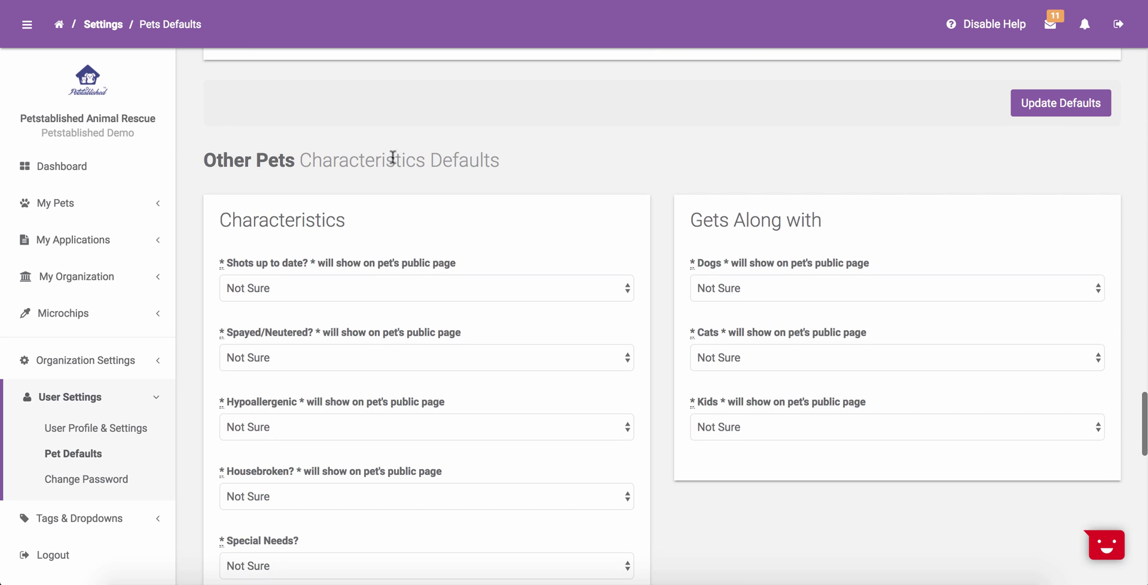
scroll(484, 152, up, 20)
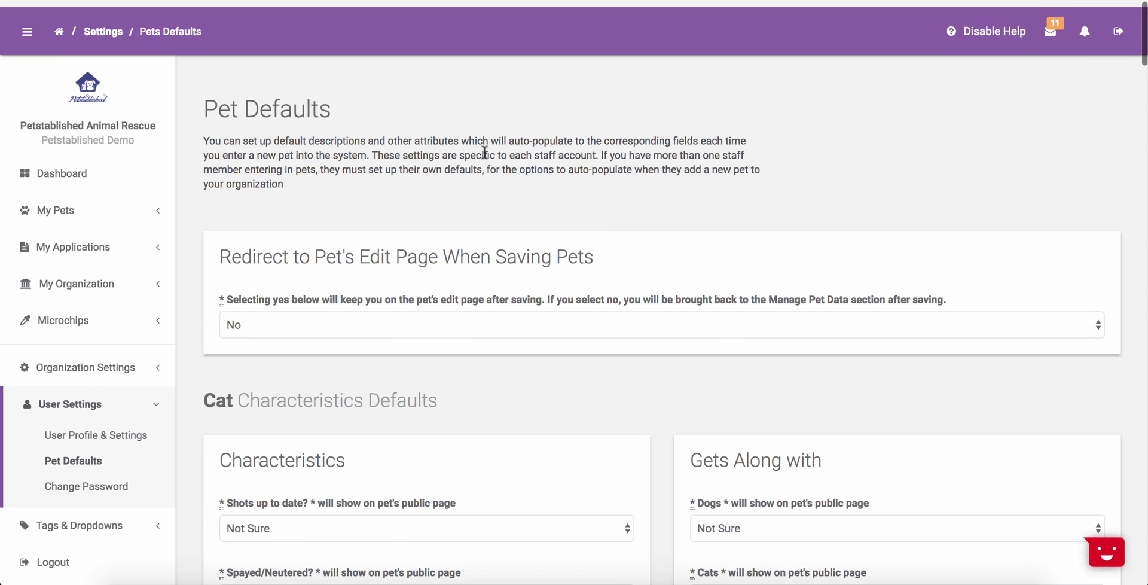
Step: Set the cat defaults for shots up to date, spayed/neutered, hypoallergenic, housebroken and special needs to Yes
scroll(484, 153, down, 3)
scroll(484, 152, down, 3)
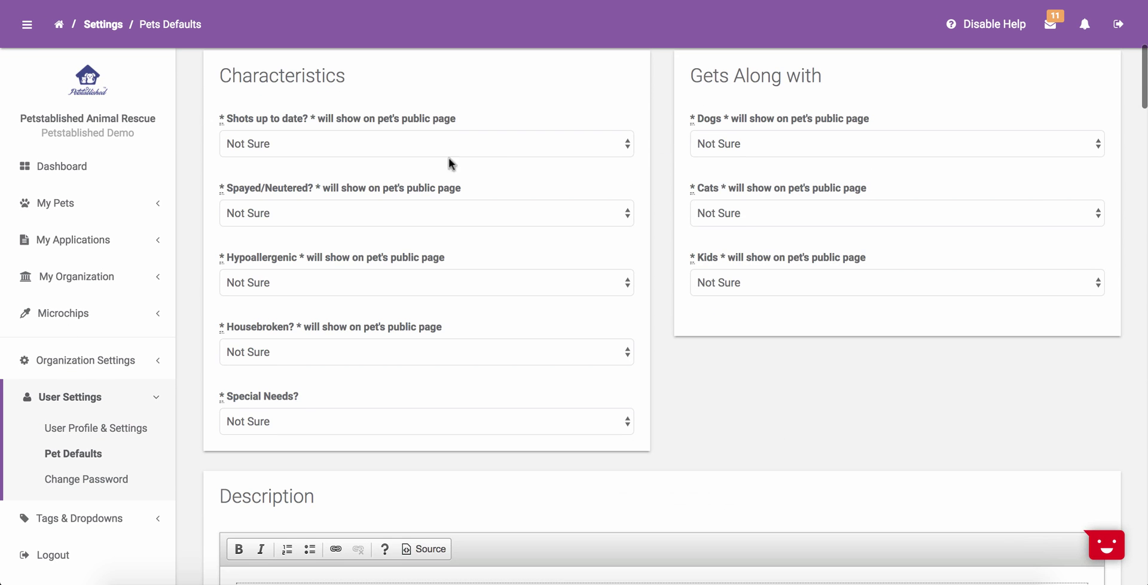
click(325, 145)
click(302, 113)
key(Tab)
key(y)
key(Tab)
key(y)
key(Tab)
key(y)
key(Tab)
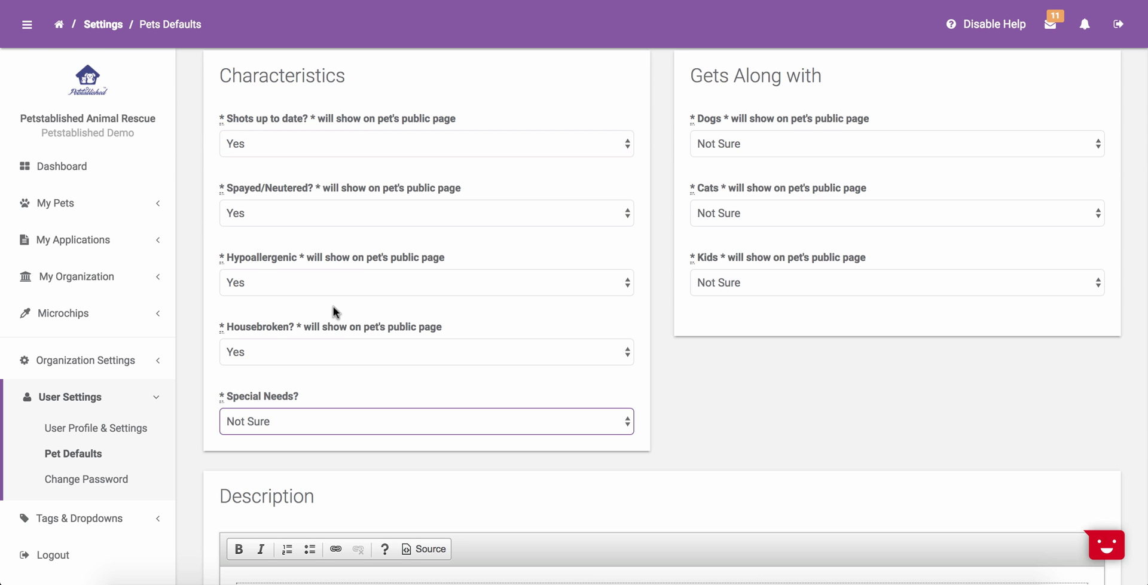
click(342, 421)
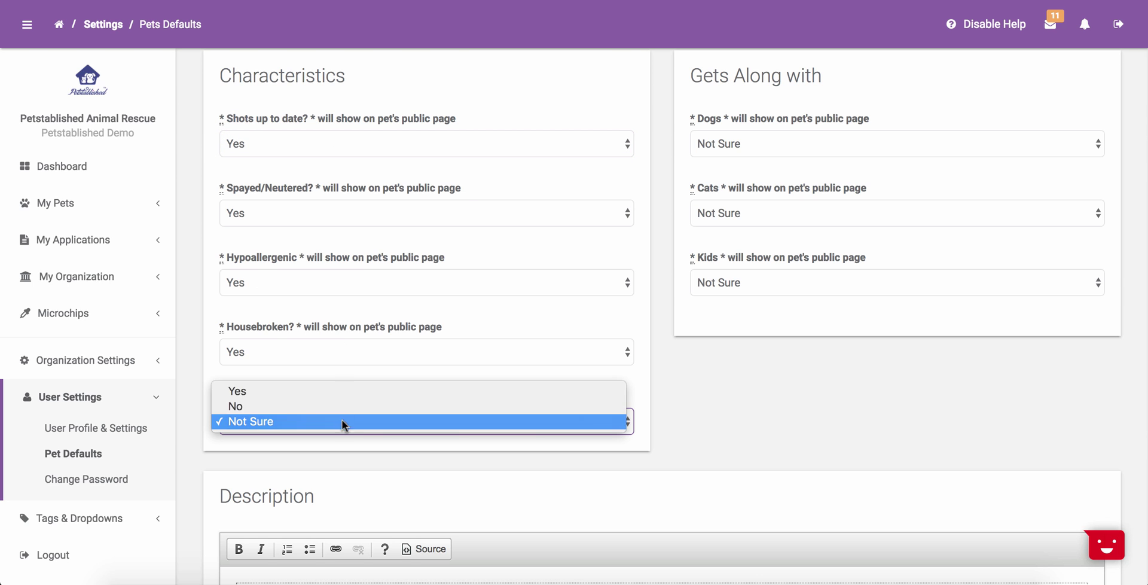
click(338, 392)
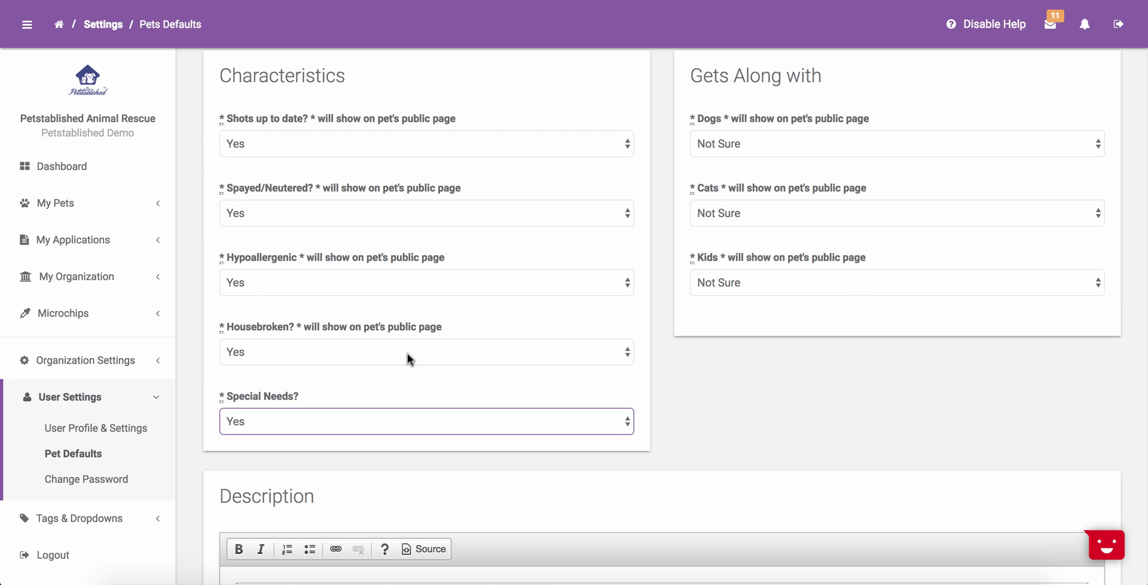
Step: Set the cat Gets Along With defaults for dogs, cats and kids to Yes
click(816, 144)
click(785, 114)
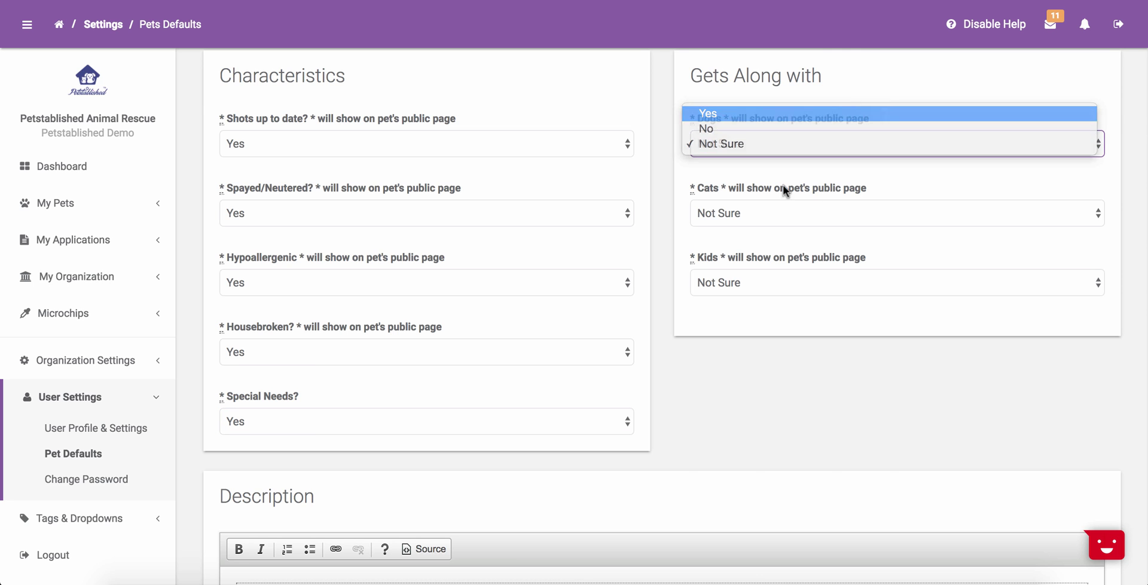
click(786, 214)
click(779, 182)
Step: Save the updated pet defaults and check the stored cat characteristics
scroll(580, 333, down, 10)
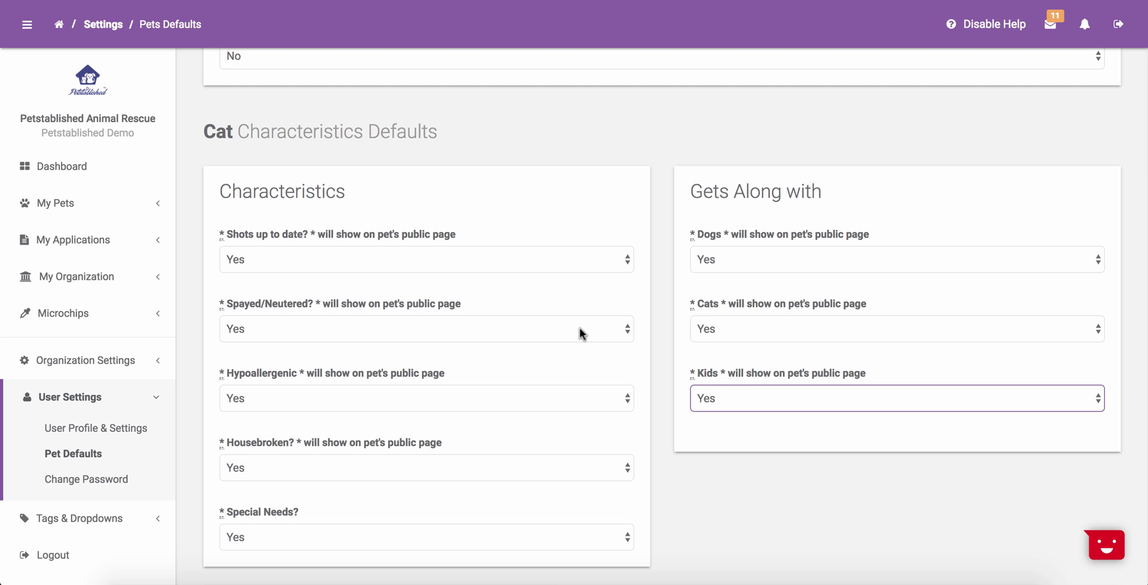
scroll(682, 266, up, 10)
scroll(682, 266, down, 20)
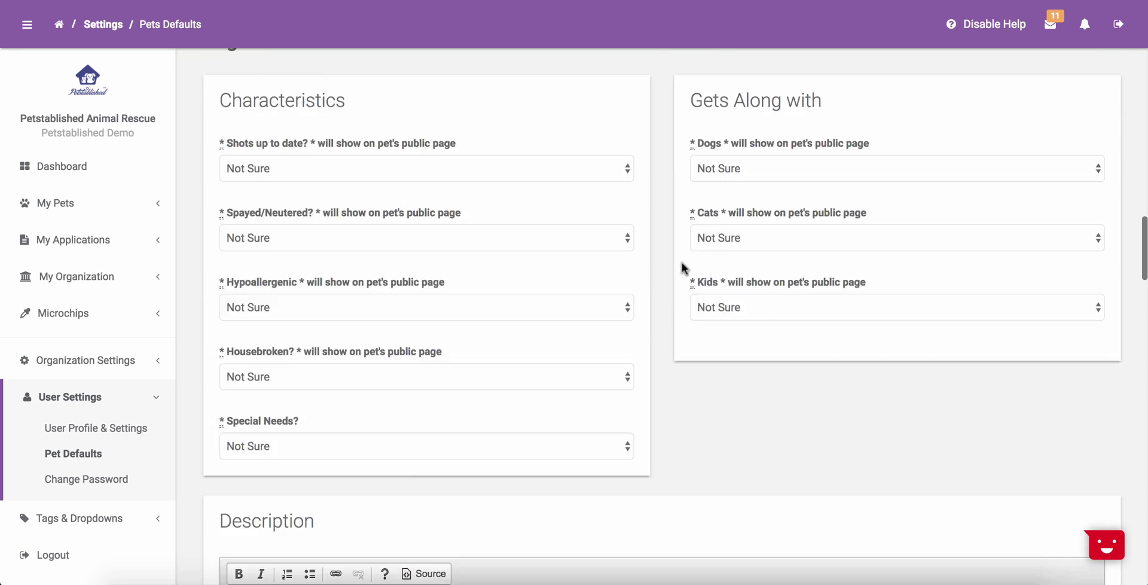
click(1049, 511)
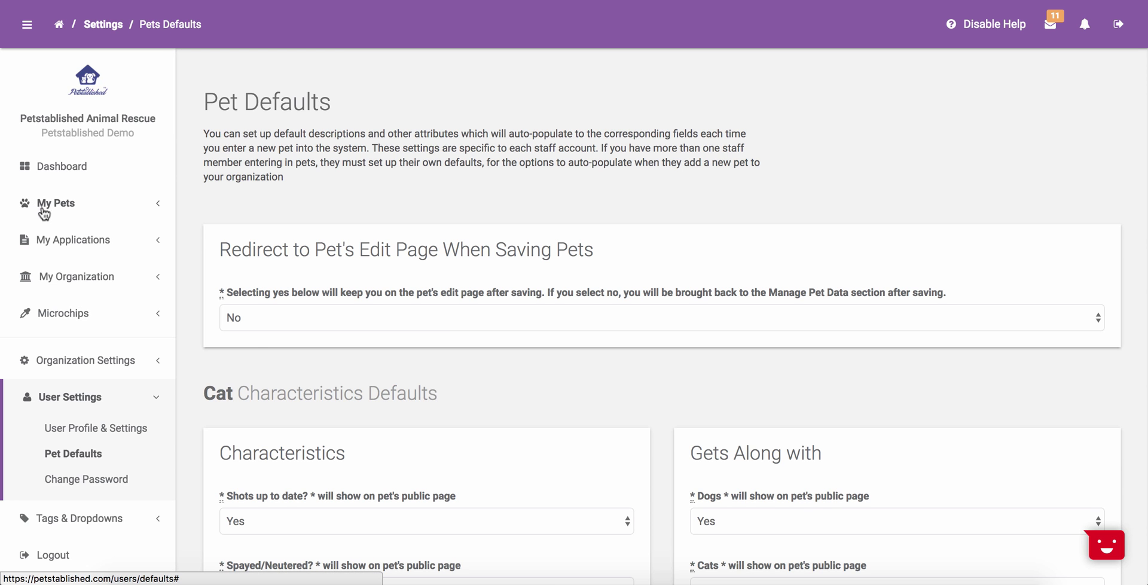
scroll(272, 370, down, 1)
scroll(272, 370, down, 5)
Step: Go to Manage Pet Data and start adding a new pet
click(71, 203)
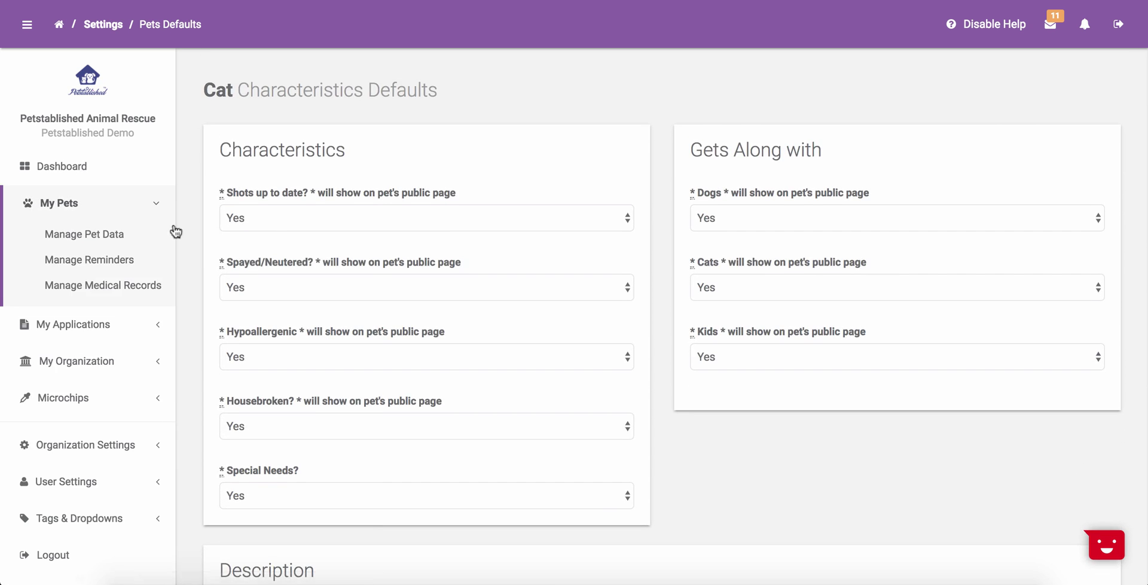
click(106, 244)
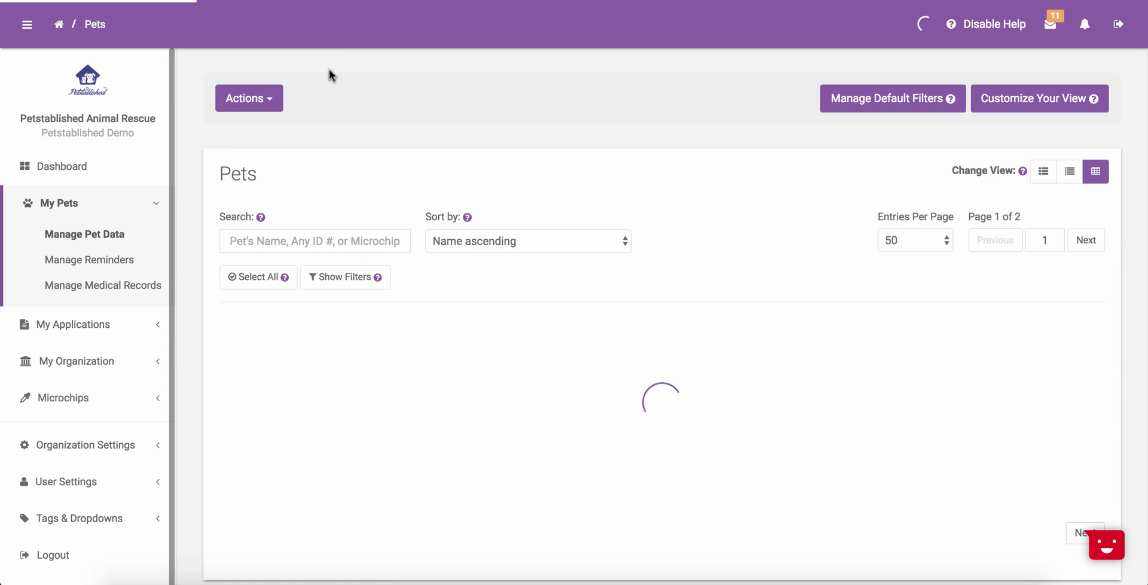
click(271, 100)
click(256, 137)
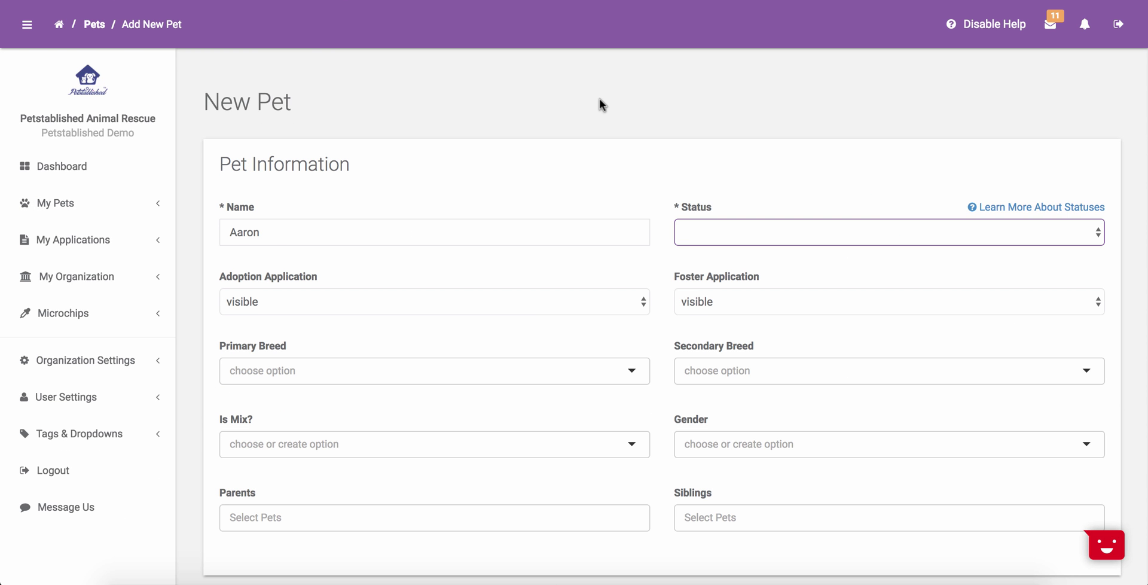
Step: Create the pet Aaron with status Available, primary breed Abyssinian and gender Male
click(727, 230)
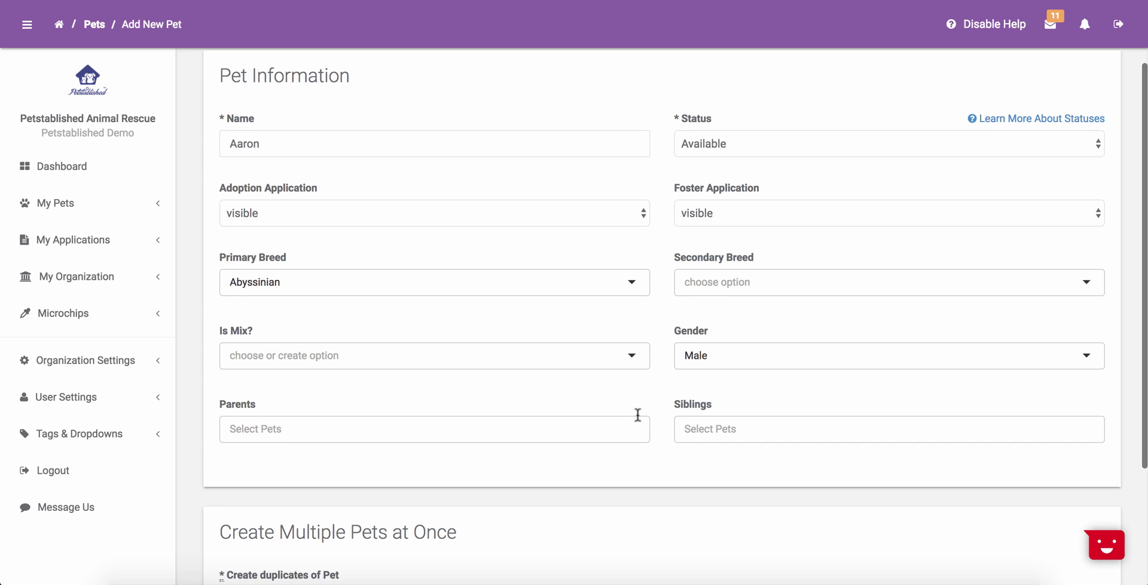
scroll(637, 415, down, 3)
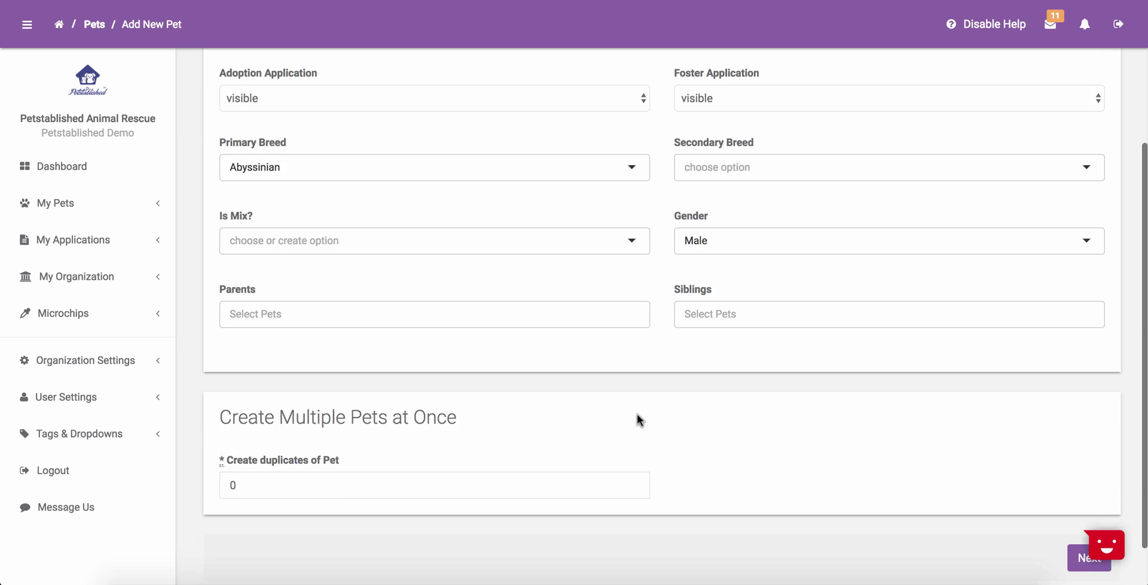
click(1089, 506)
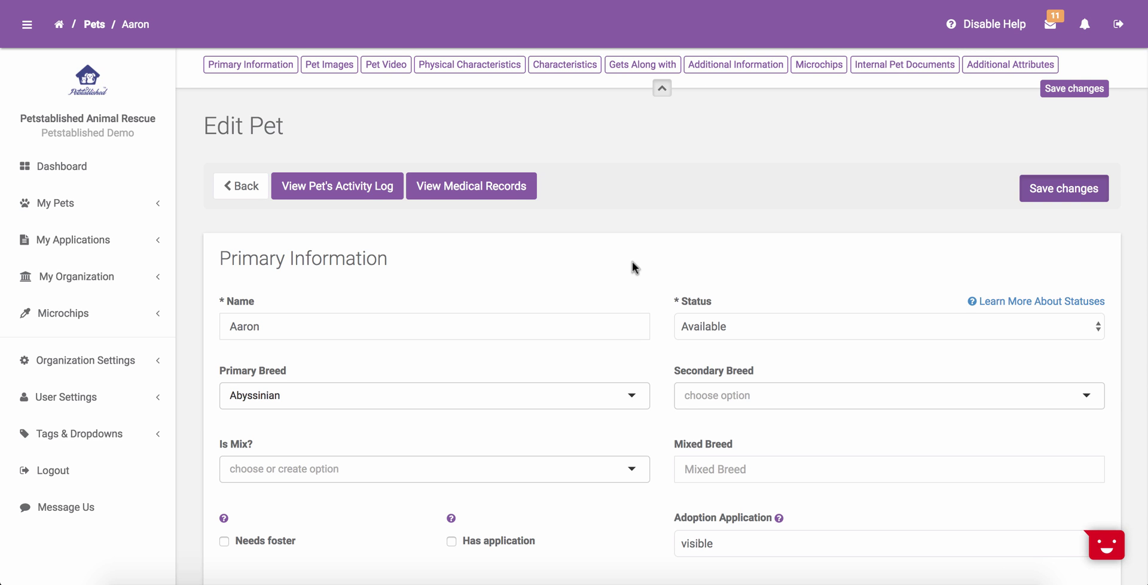
Step: Check the physical characteristics and characteristics sections on Aaron's edit page
scroll(635, 267, down, 10)
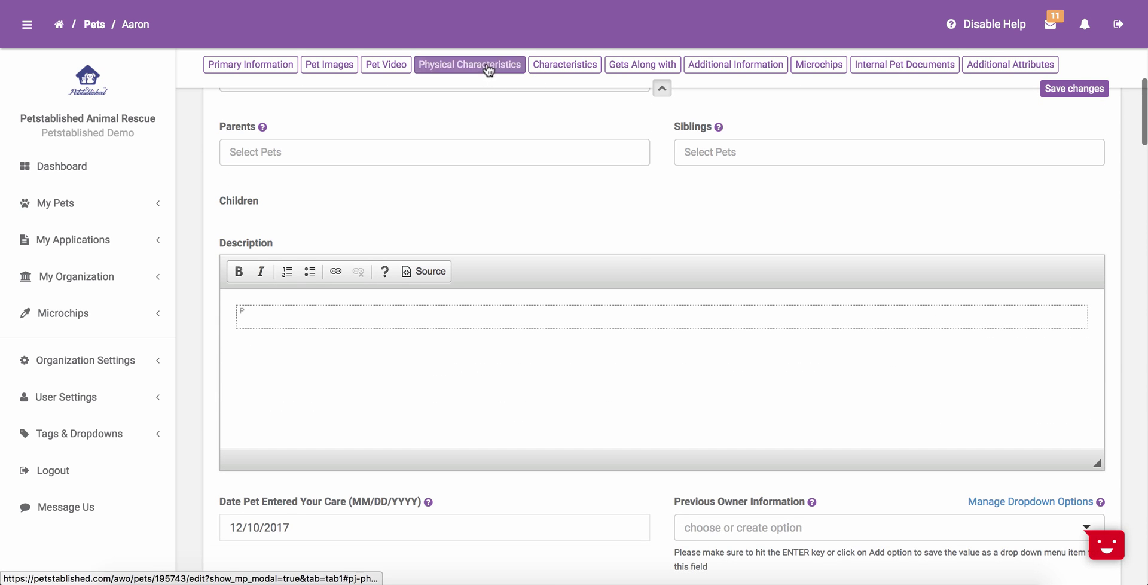
click(488, 66)
click(565, 65)
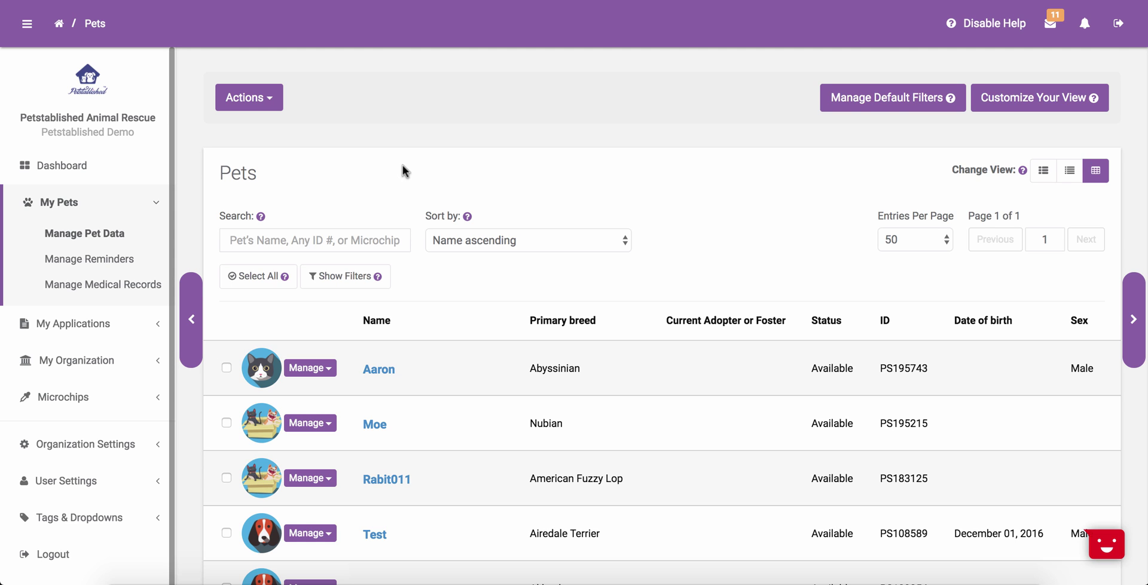
Step: Show the pet list's filters, examine the choices for Pet Type and Pets, and hide the filters again
click(341, 278)
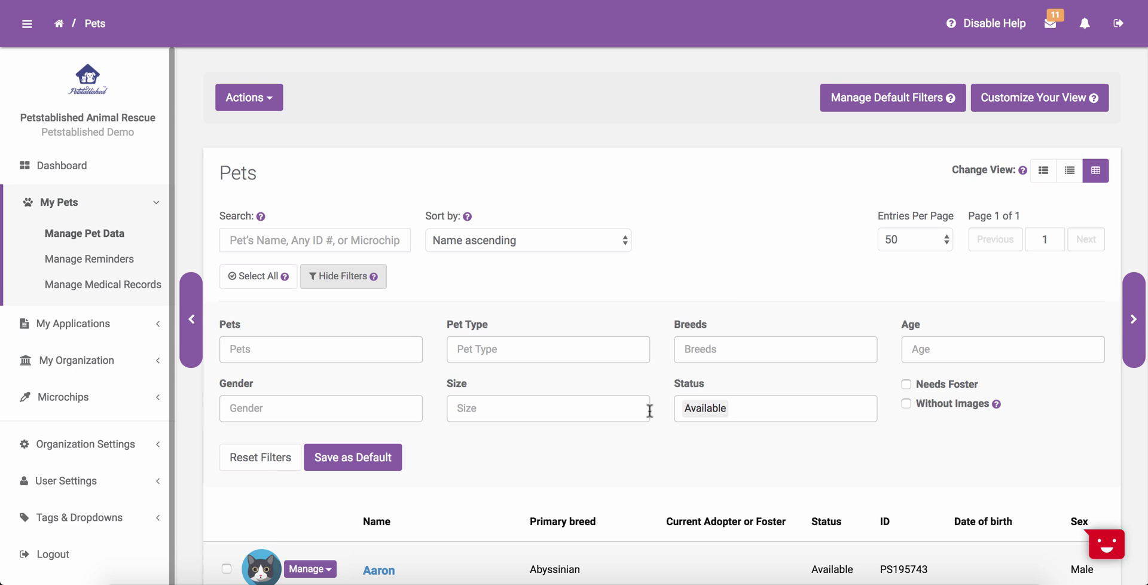
click(342, 276)
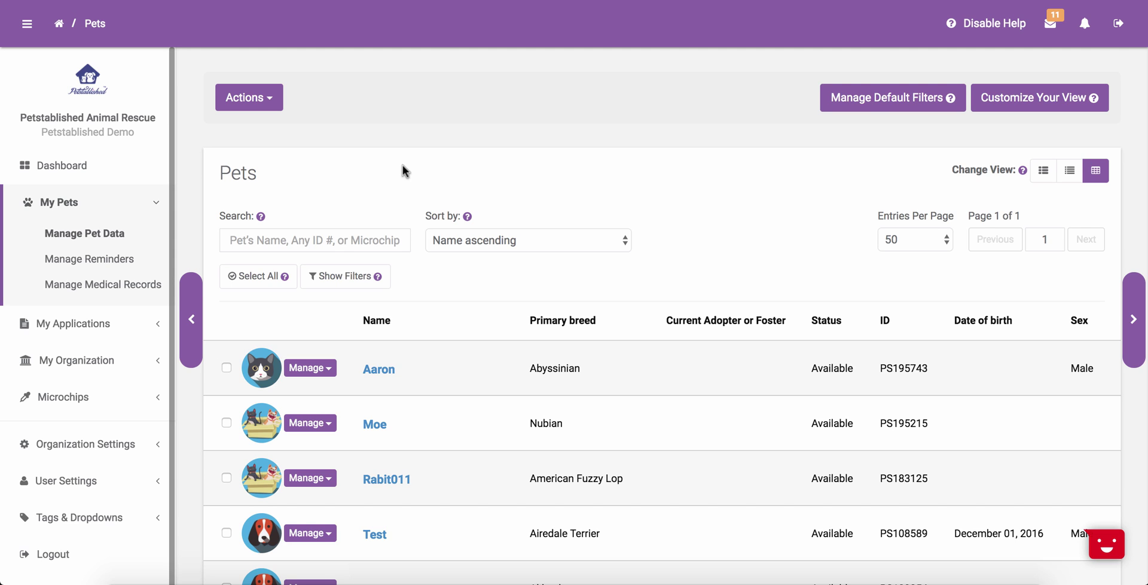
click(341, 278)
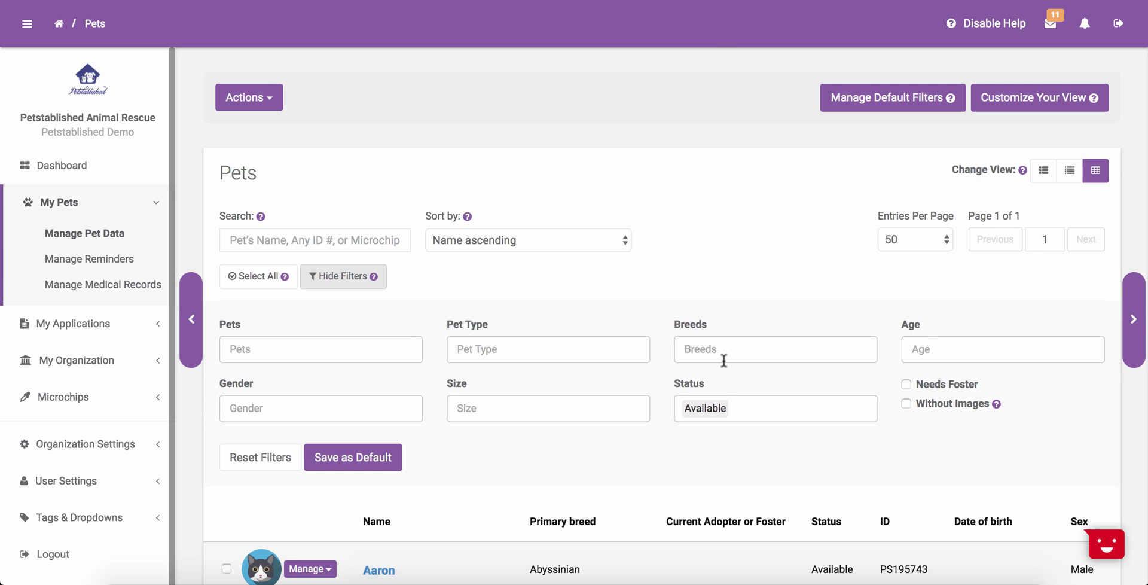
click(528, 354)
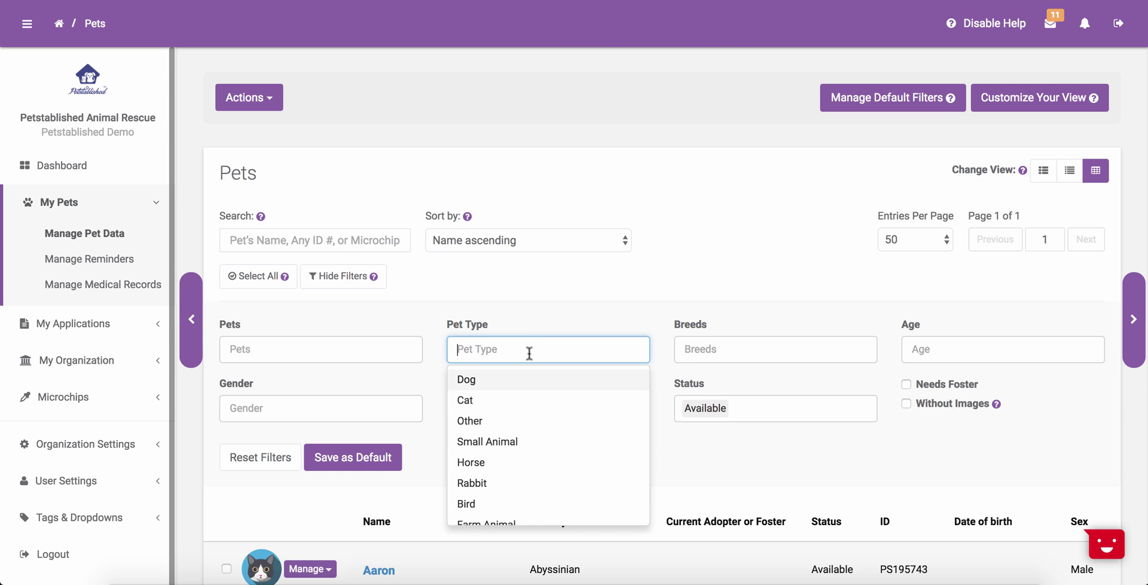
click(541, 317)
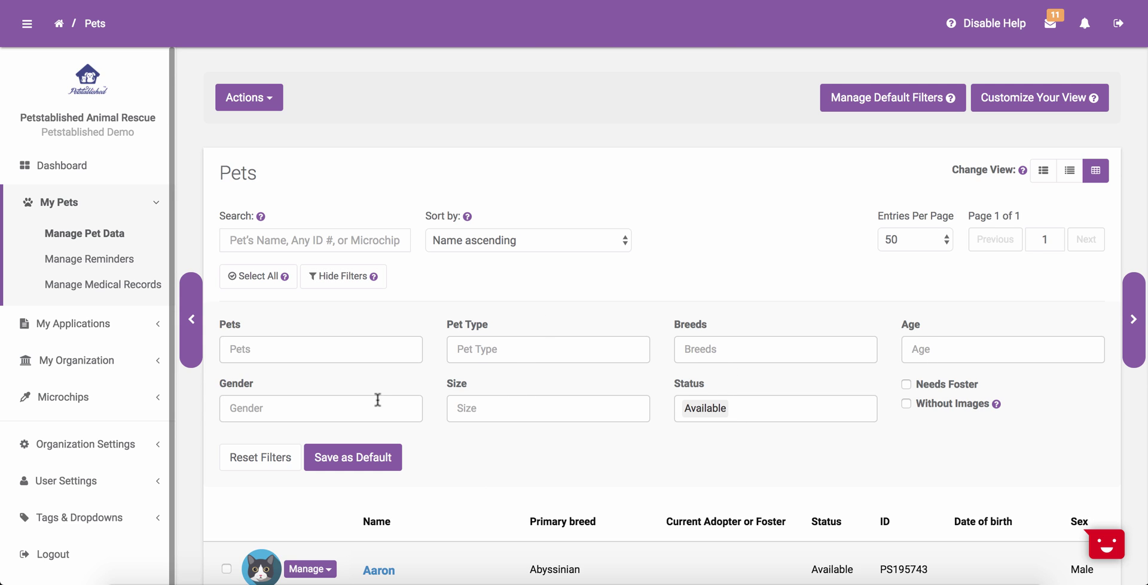
click(347, 350)
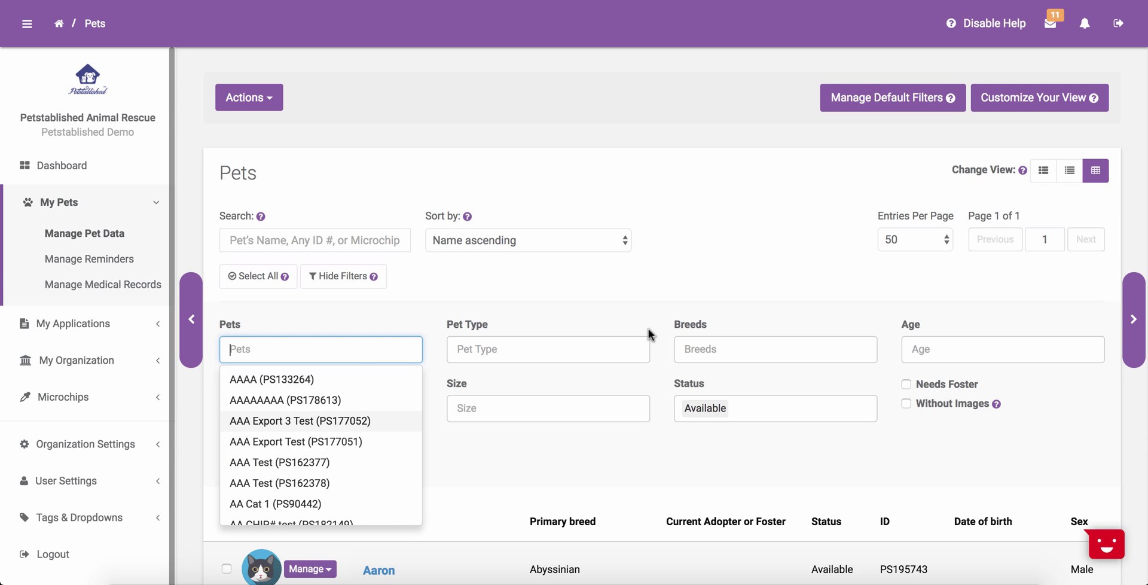
click(632, 284)
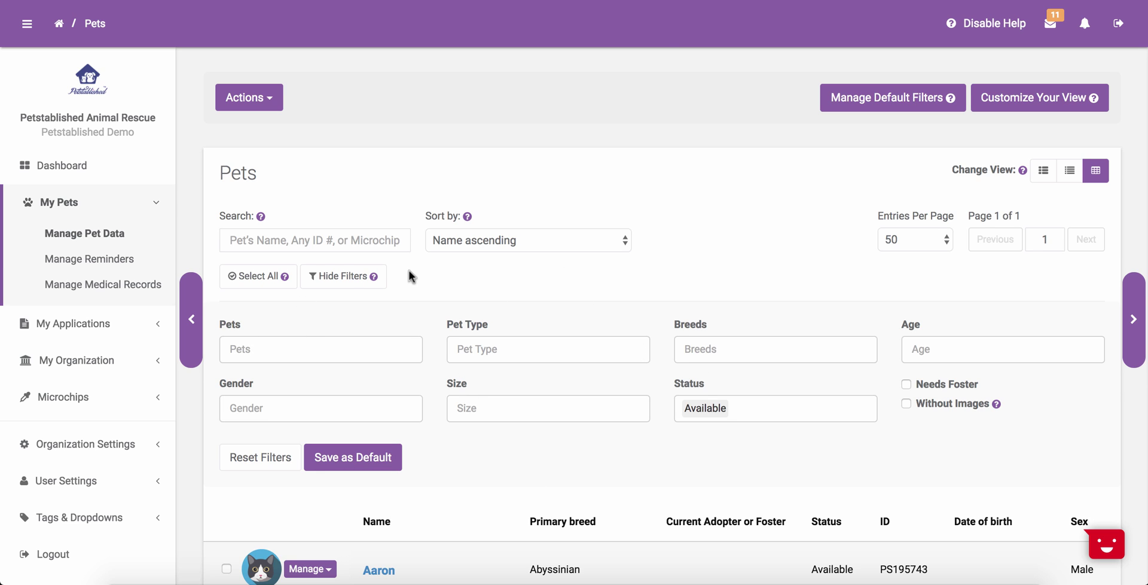
click(333, 281)
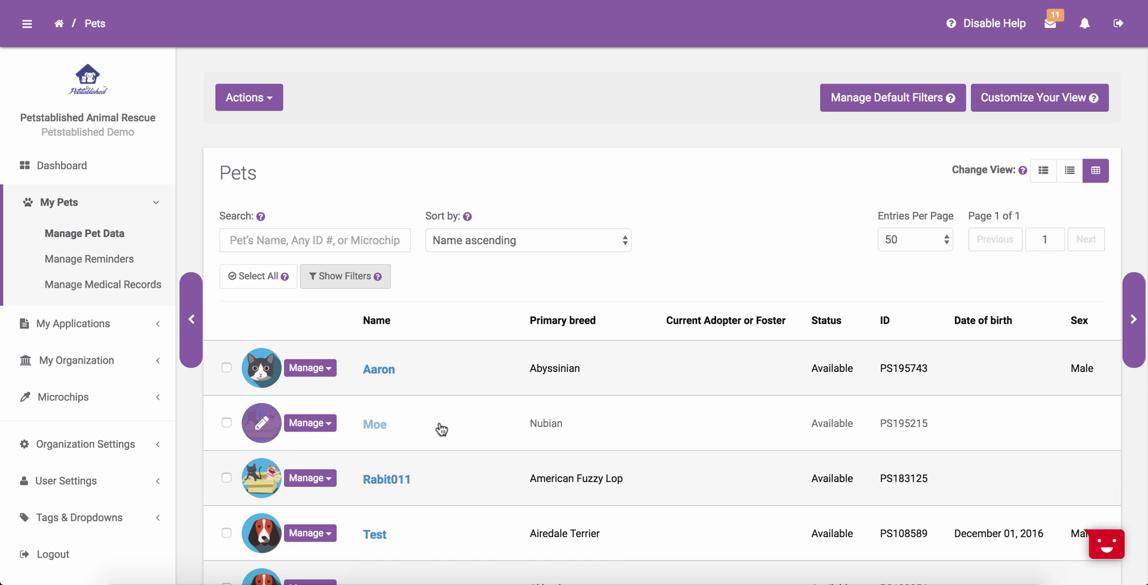
Step: Open the default filter settings for the pet list and add the status Fostered alongside Available
click(859, 105)
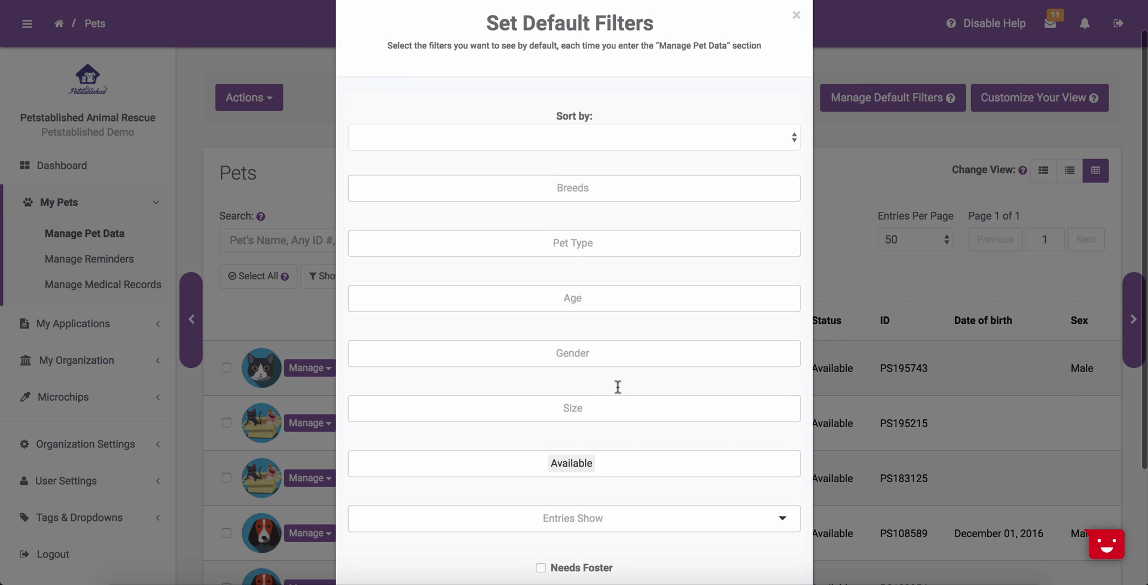
click(608, 457)
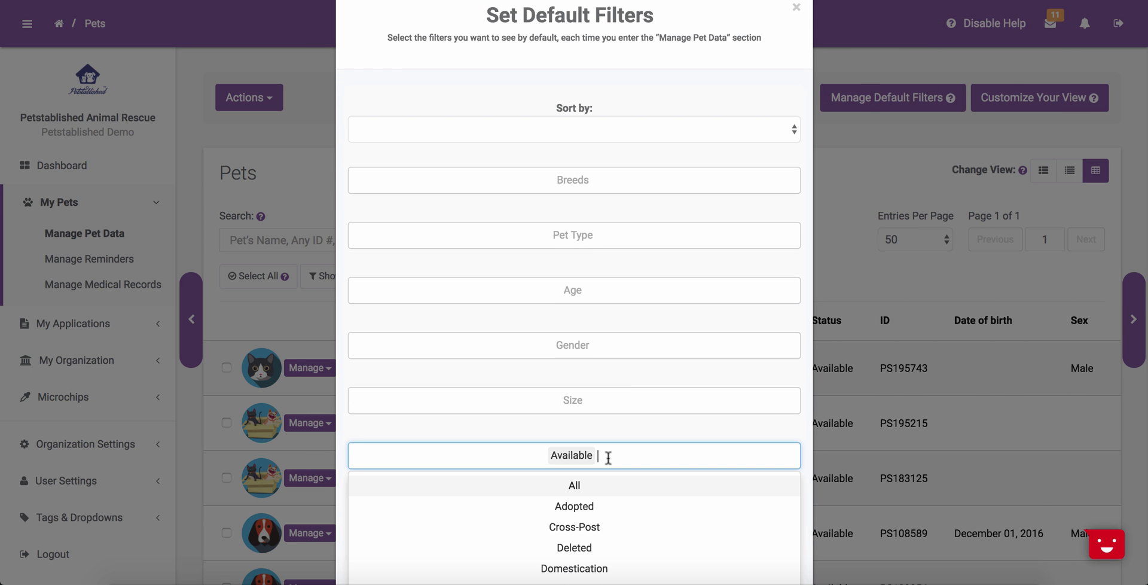
click(598, 562)
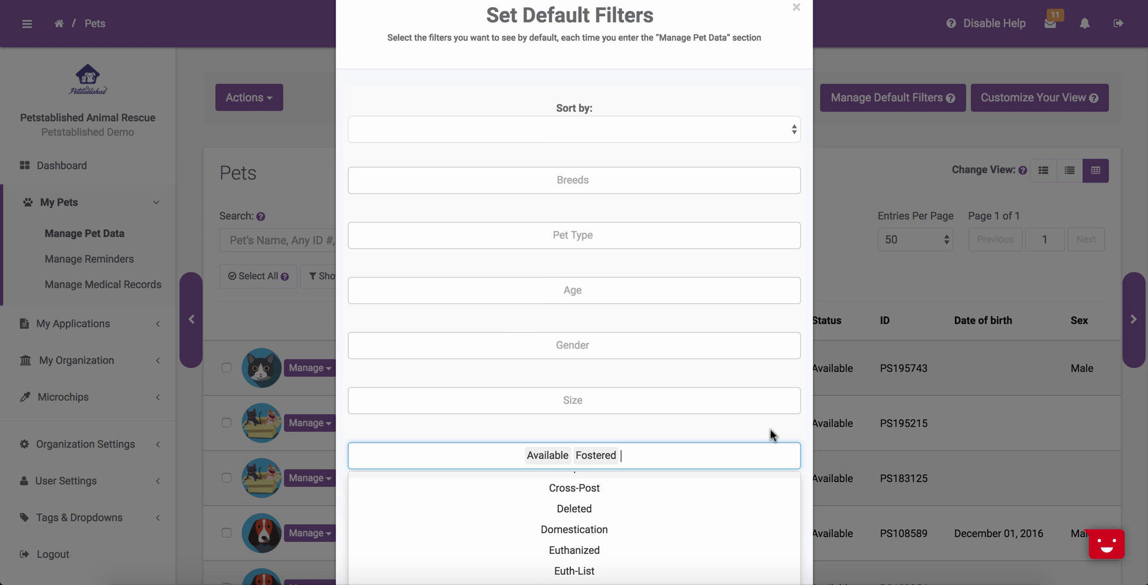
click(768, 434)
Step: Remove the Available status from the default filters and add it back
click(661, 461)
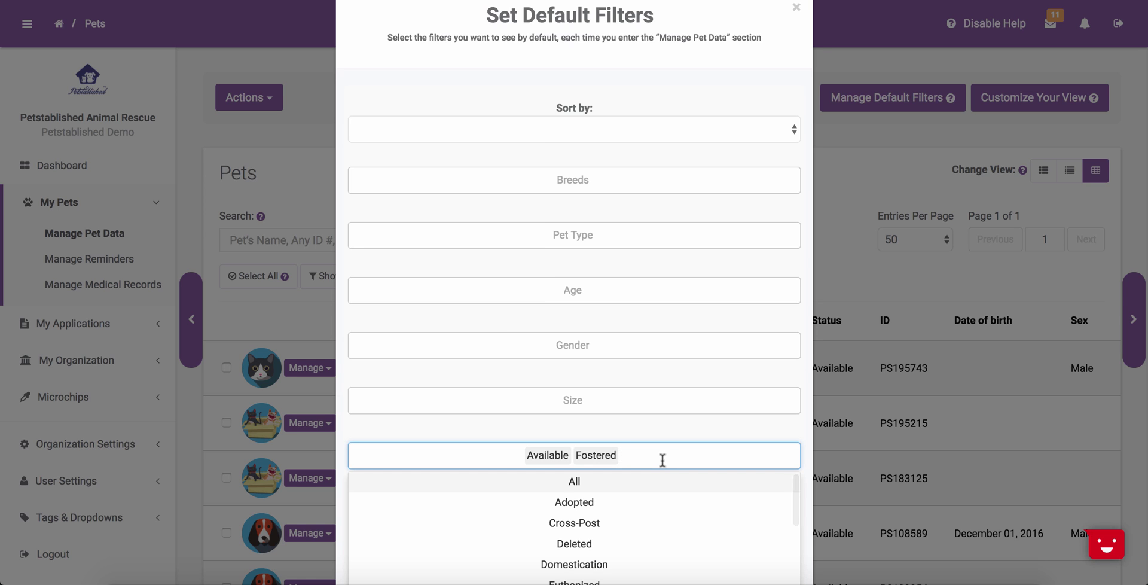
key(BackSpace)
key(BackSpace)
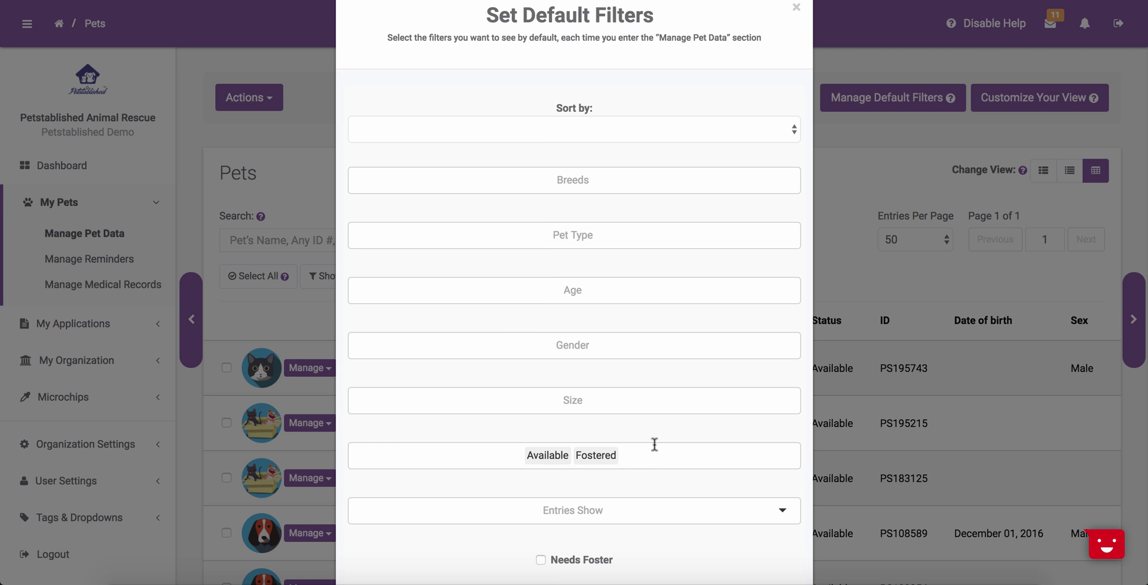
click(553, 464)
key(BackSpace)
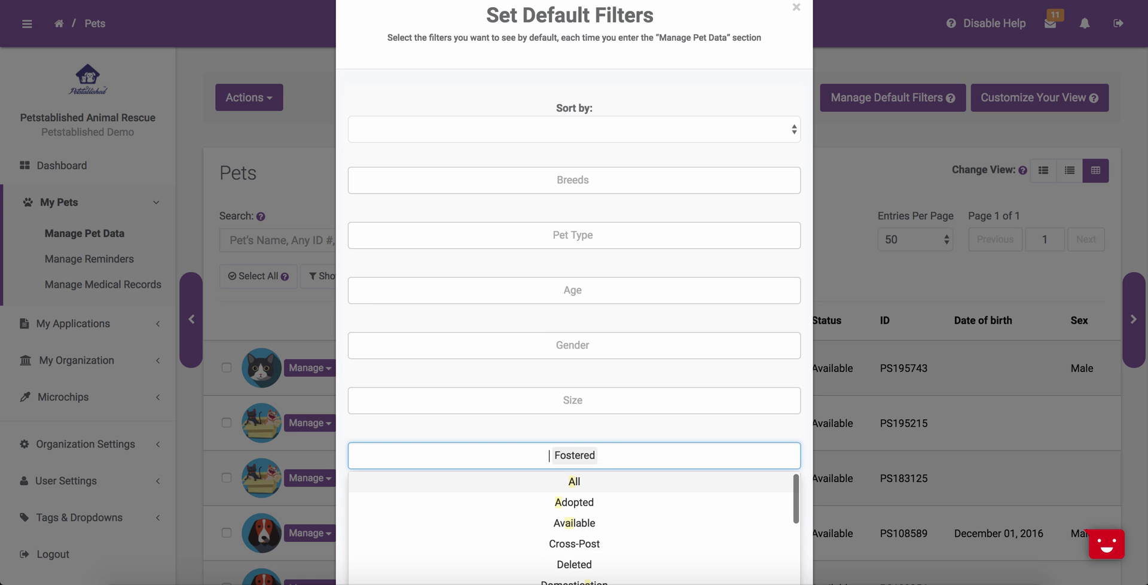
text(avail)
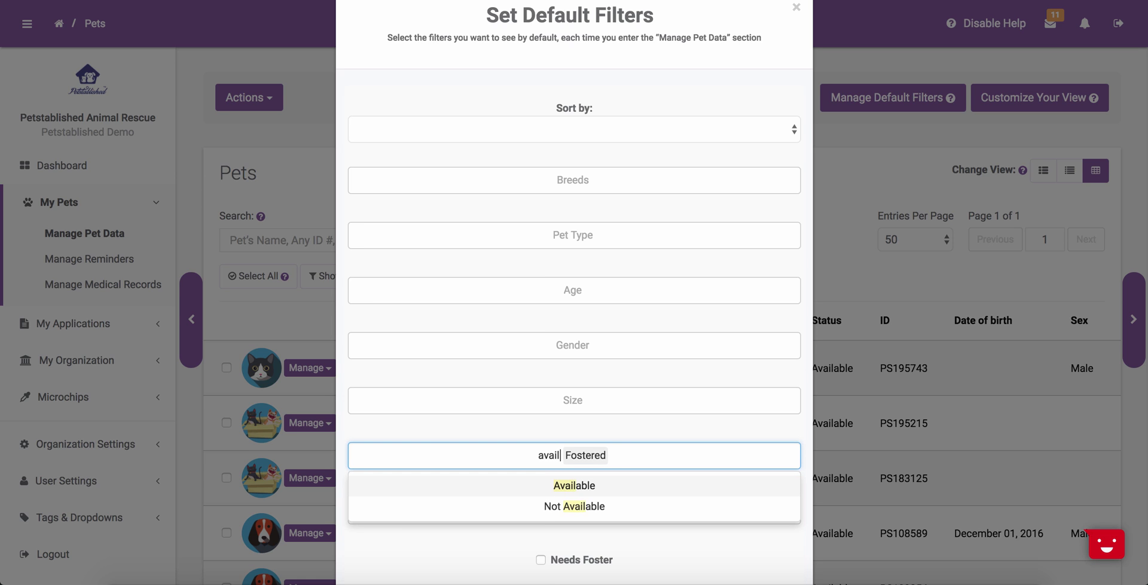
key(Return)
click(566, 430)
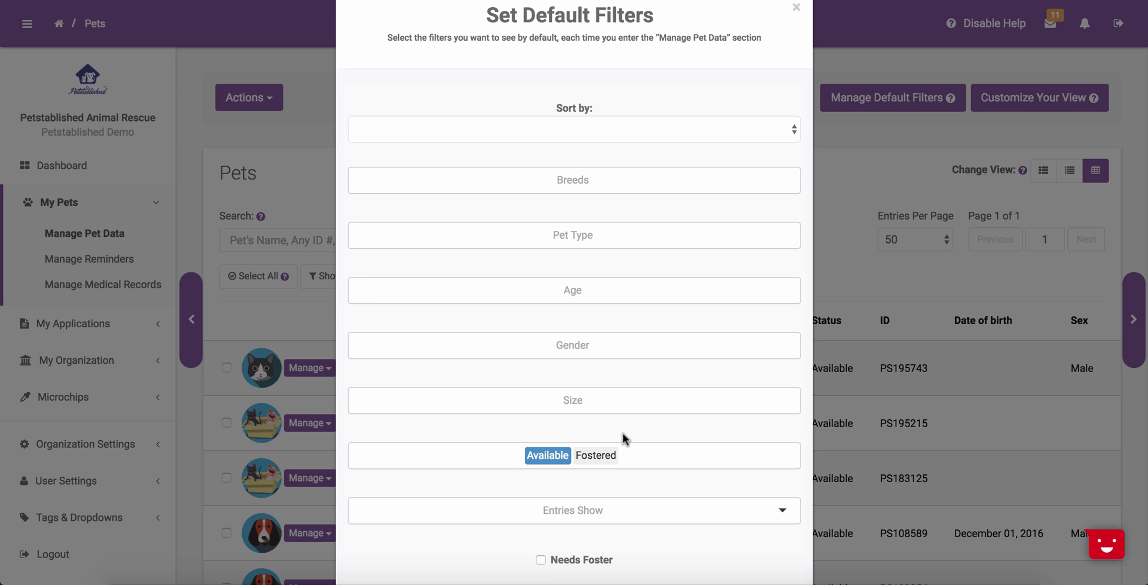
Step: Save the default filters, and check them by visiting Manage Medical Records and returning to Manage Pet Data
scroll(622, 438, down, 3)
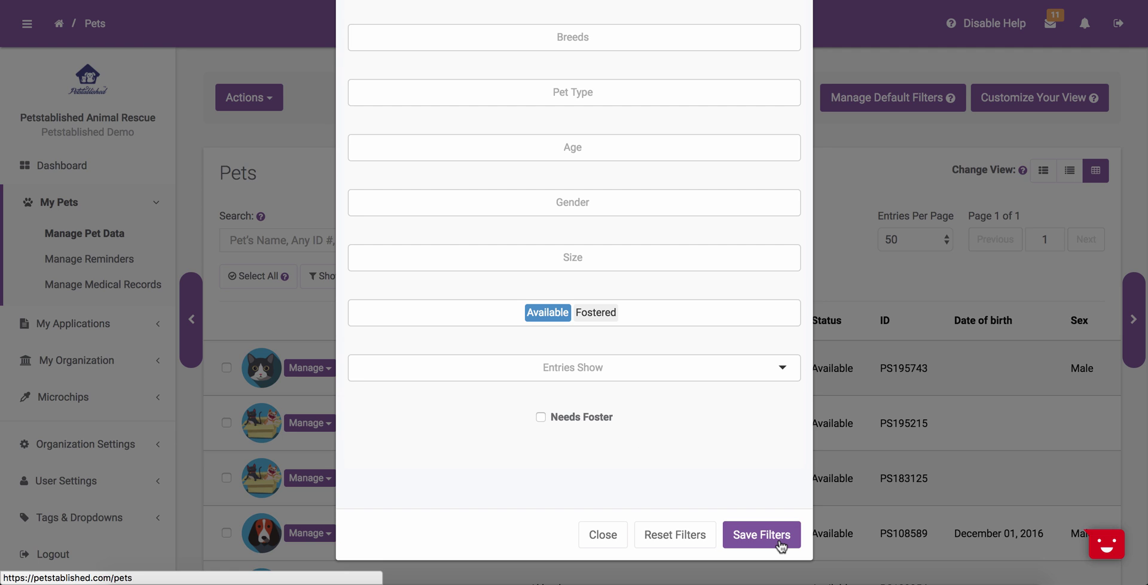
click(761, 534)
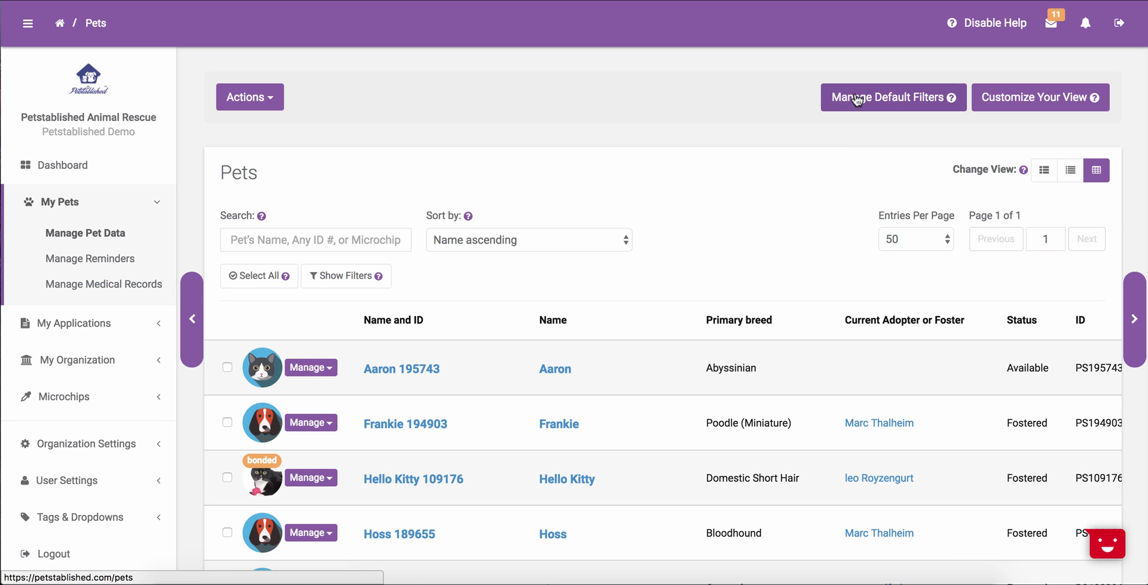
click(83, 294)
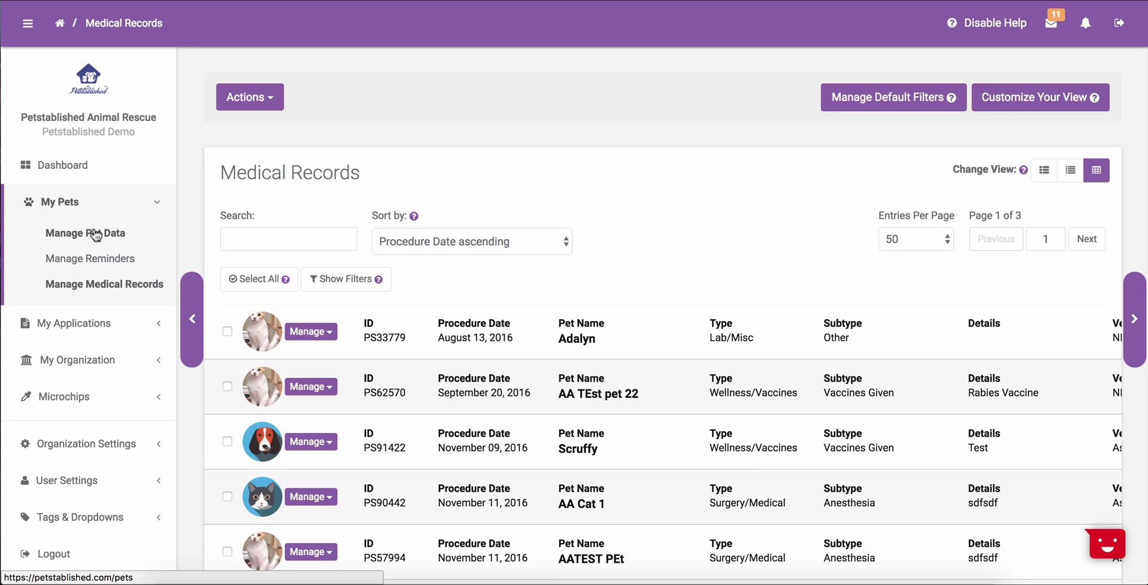
click(96, 234)
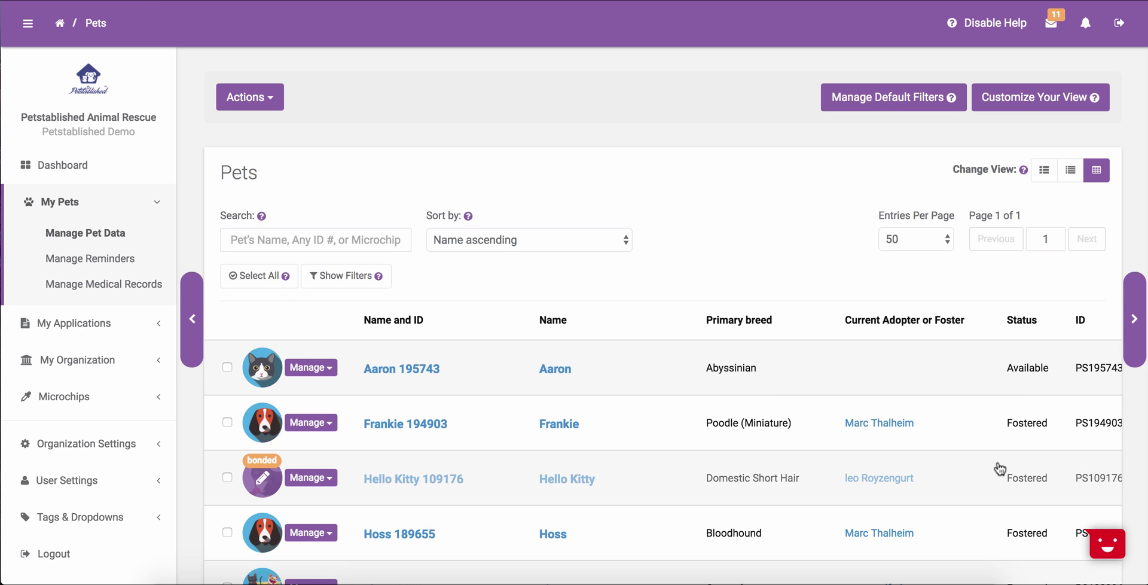
Step: Add Adopted to the pet list's Status filter, and return to the default-filtered list by way of Manage Medical Records
click(324, 279)
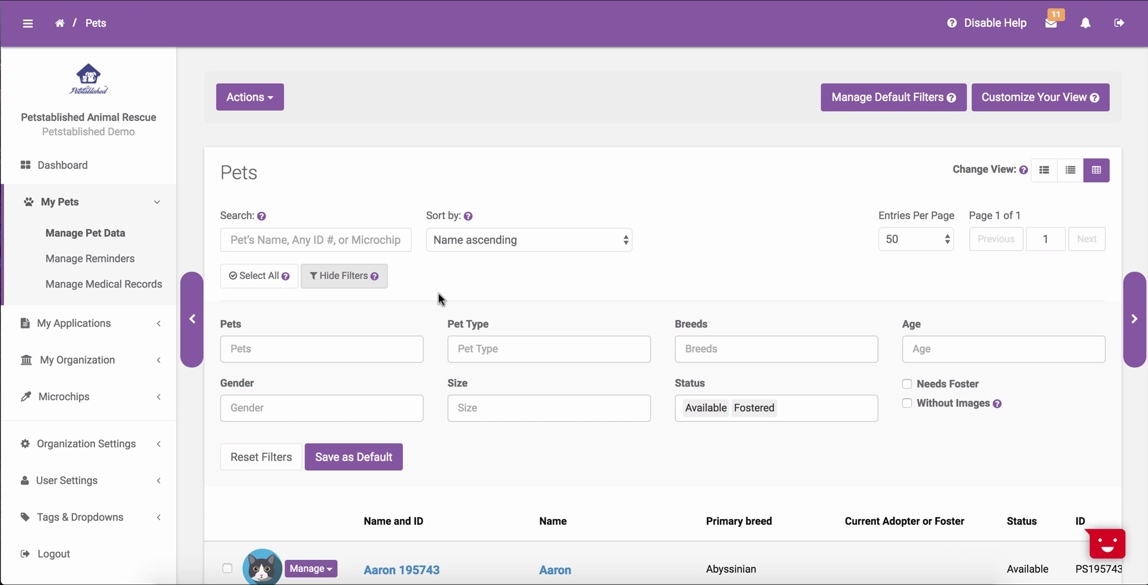
click(790, 412)
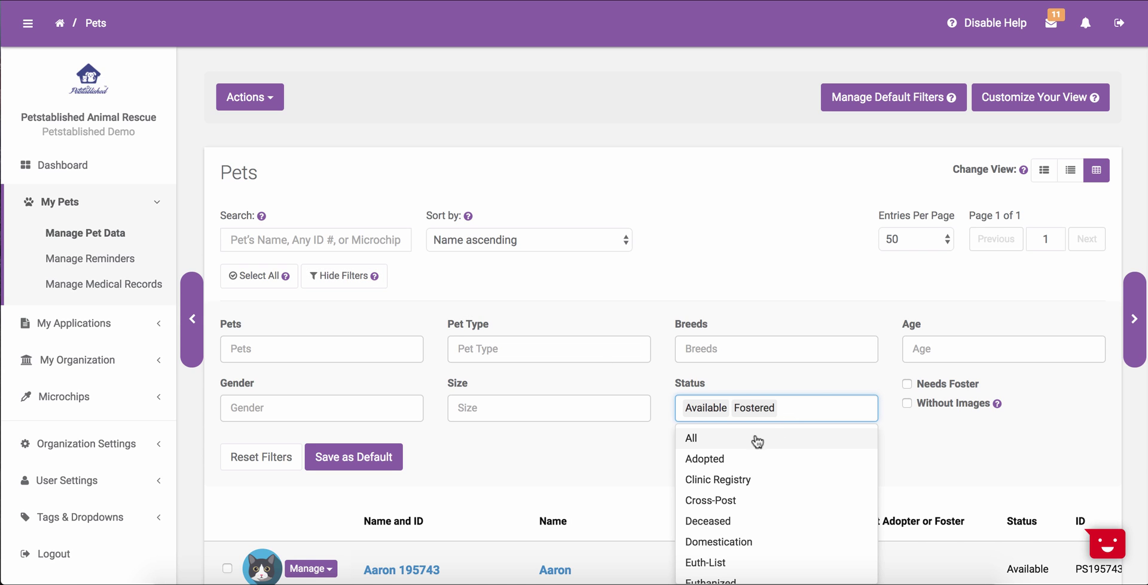
click(741, 459)
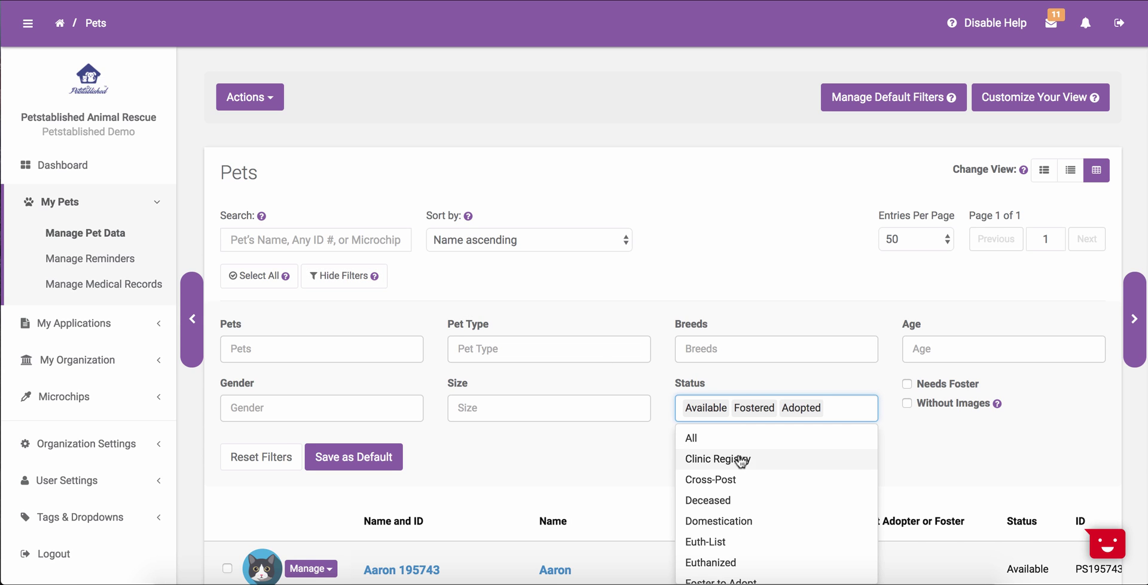
click(584, 456)
click(350, 279)
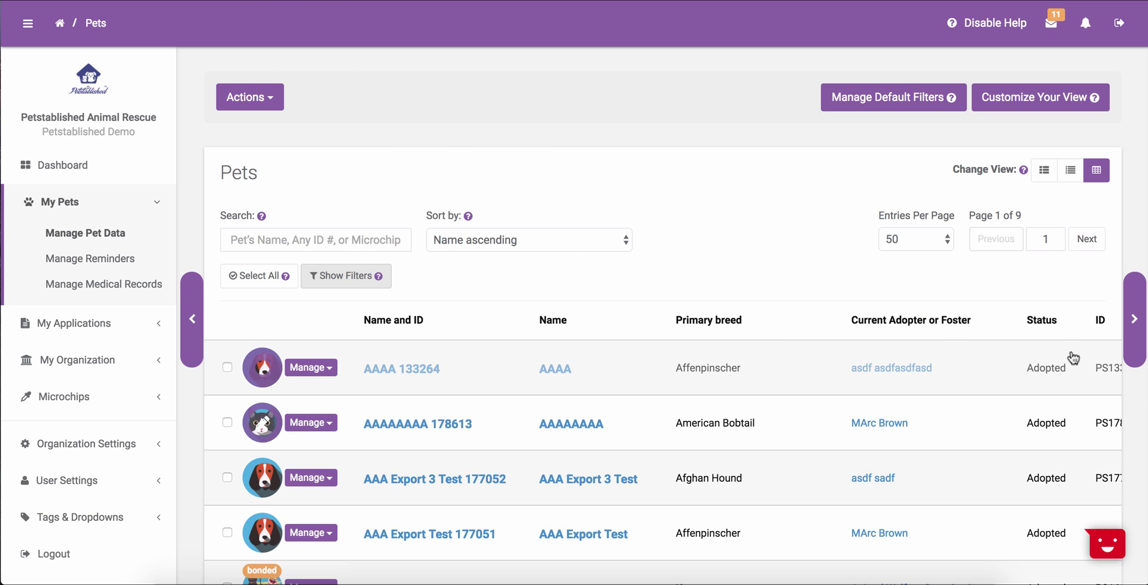
click(108, 291)
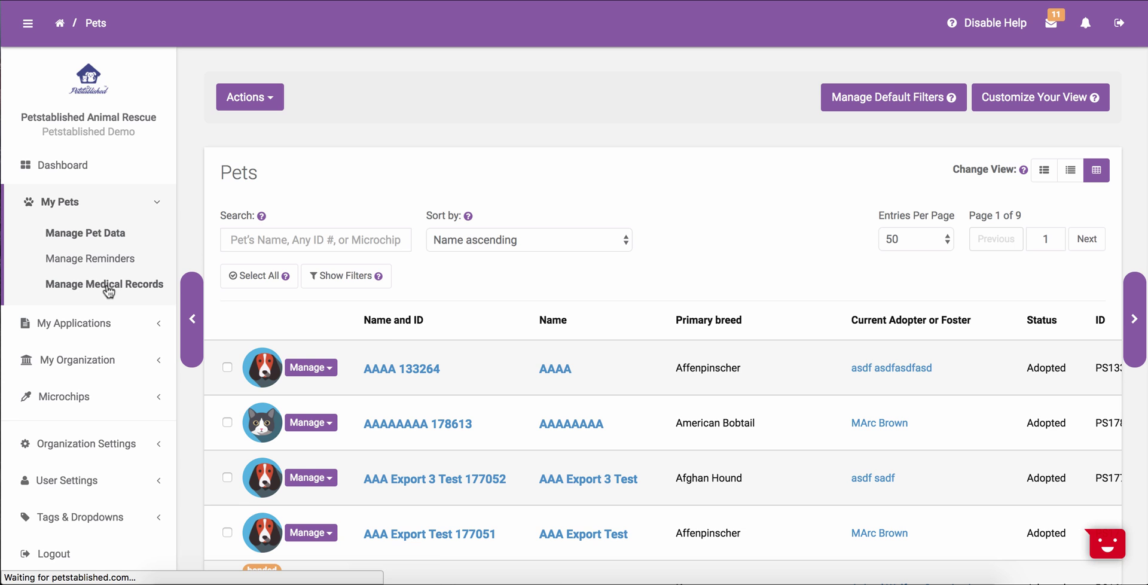
click(92, 238)
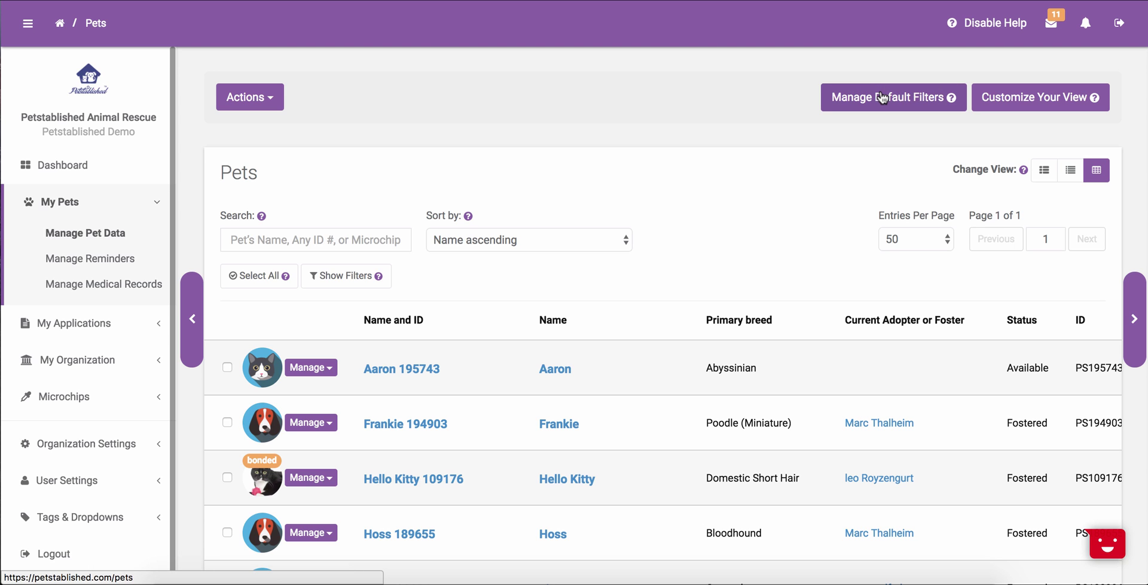
Step: Customize the pet list view to show Microchip ID directly after ID and Name and ID as the first column, and save it
click(1034, 99)
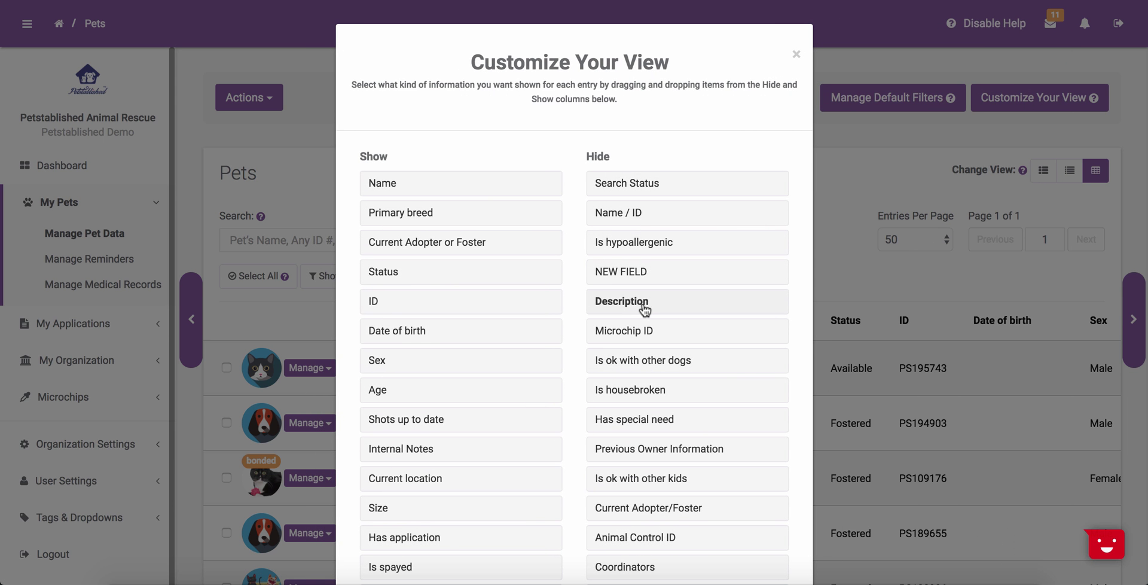
scroll(622, 253, down, 2)
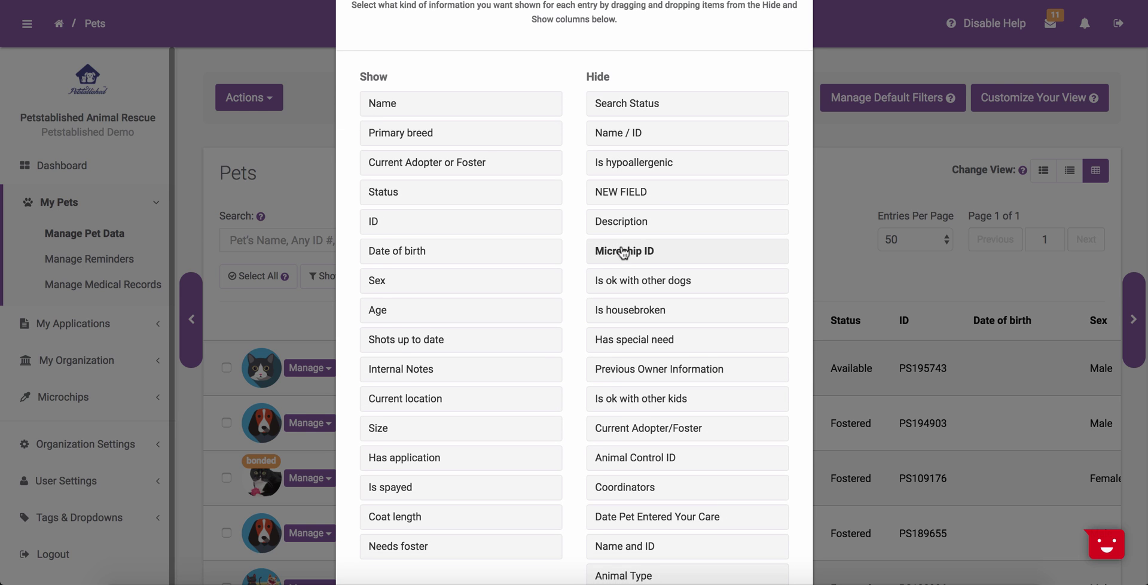
drag(623, 252, 467, 246)
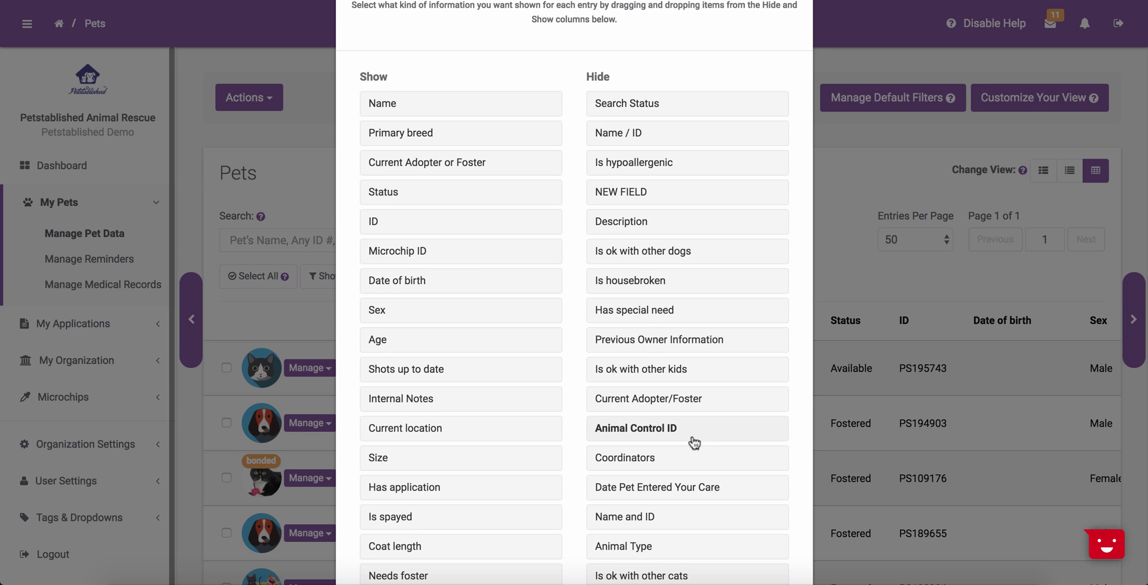
scroll(699, 428, down, 1)
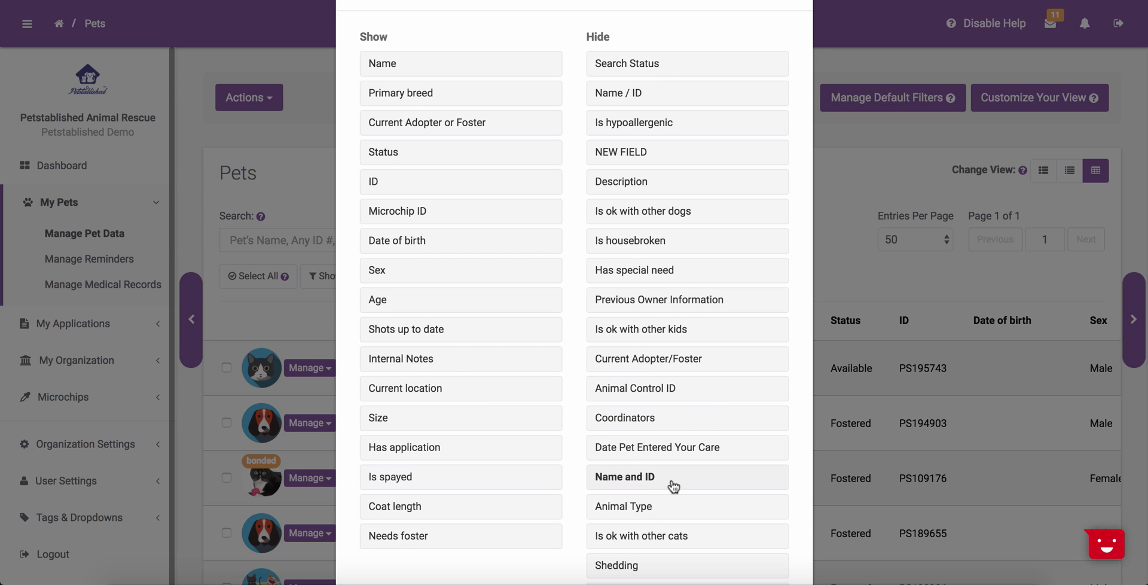
drag(674, 486, 476, 77)
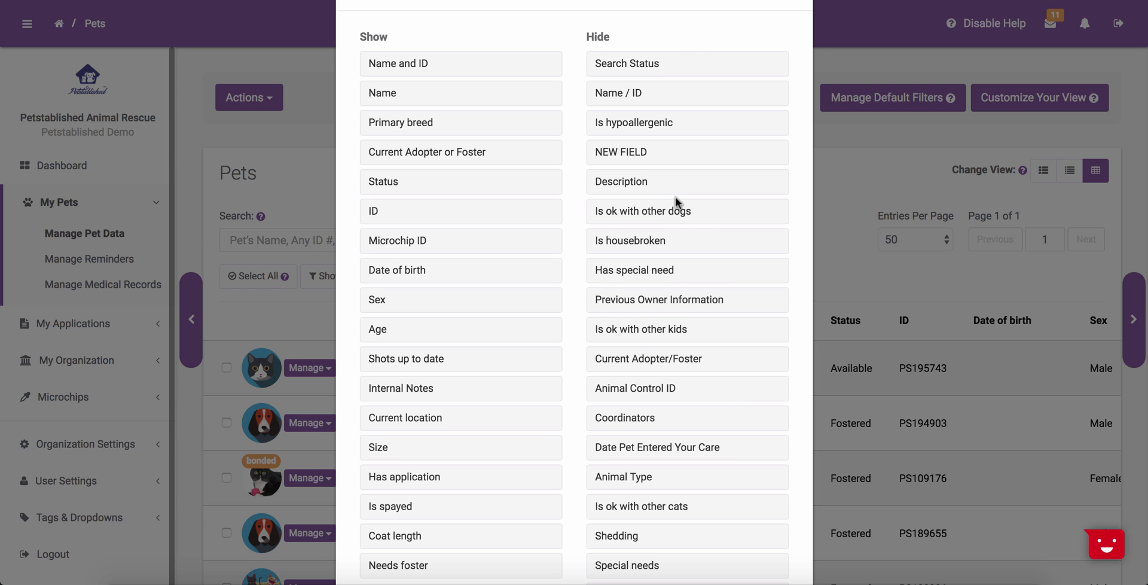
scroll(675, 272, down, 20)
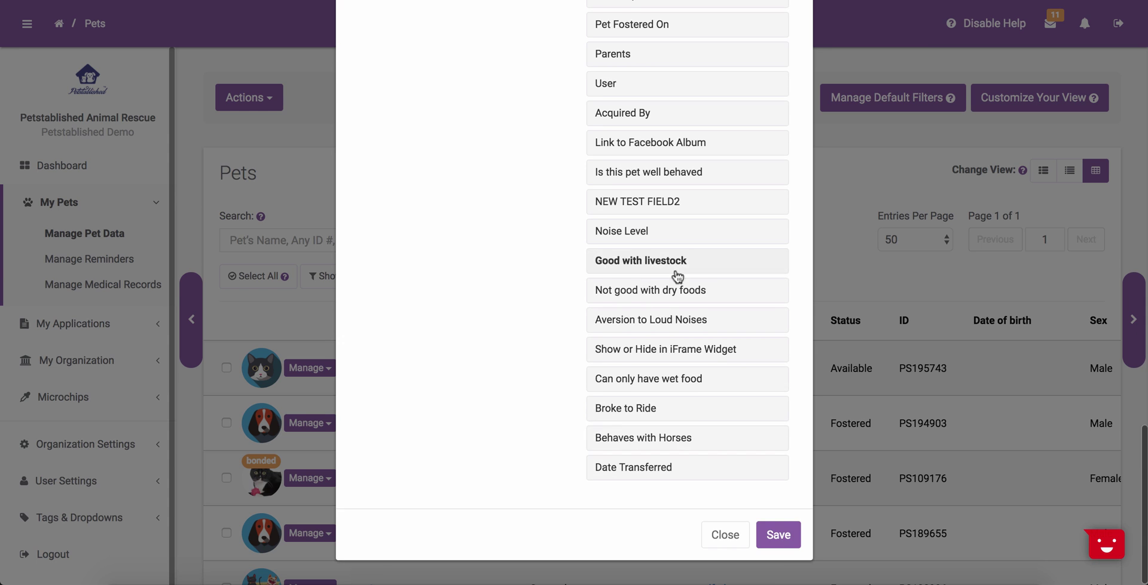
click(788, 535)
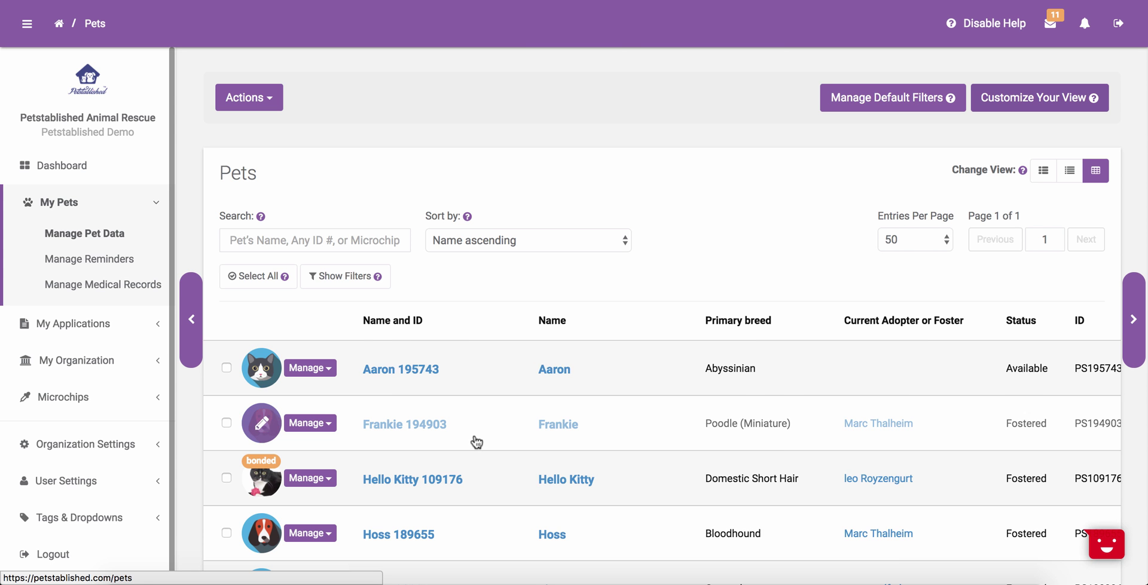
double_click(368, 321)
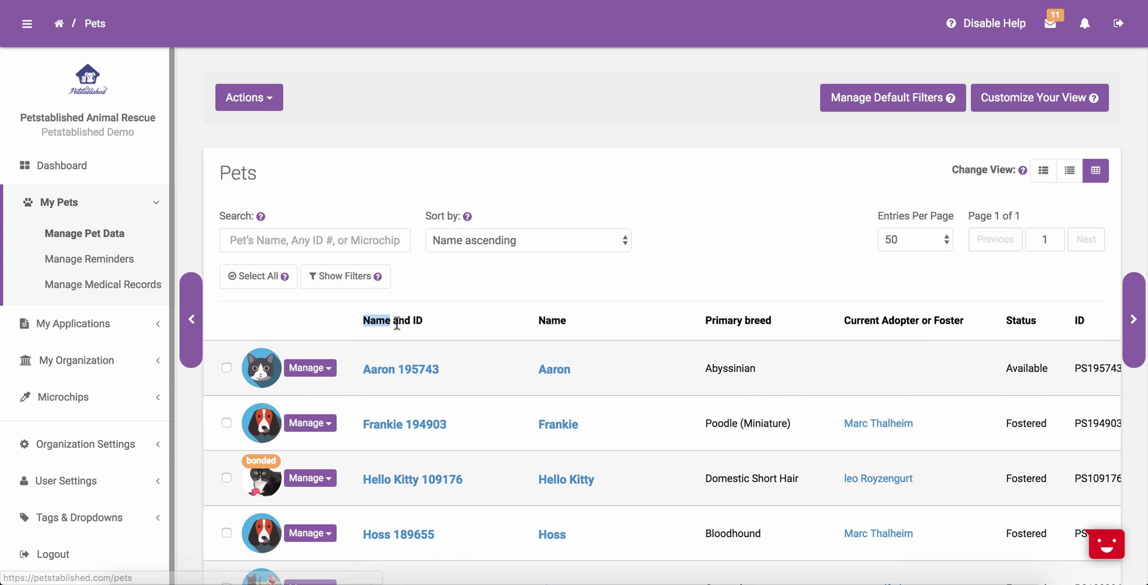
drag(397, 323, 440, 328)
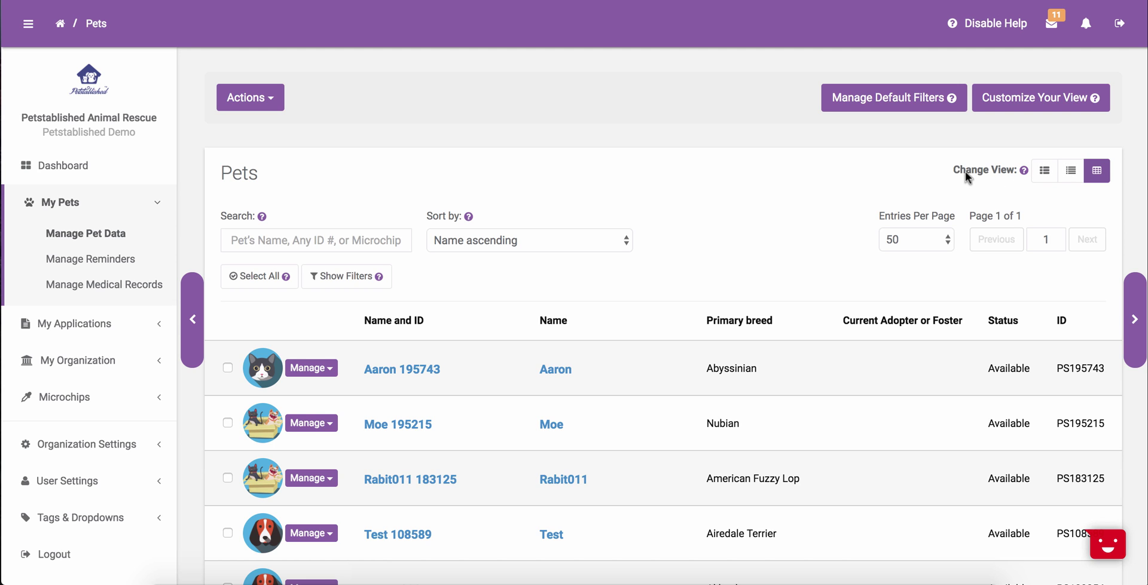
Step: Examine the pet list in the detailed multi-row view and in the compact view with expandable entries
click(1045, 173)
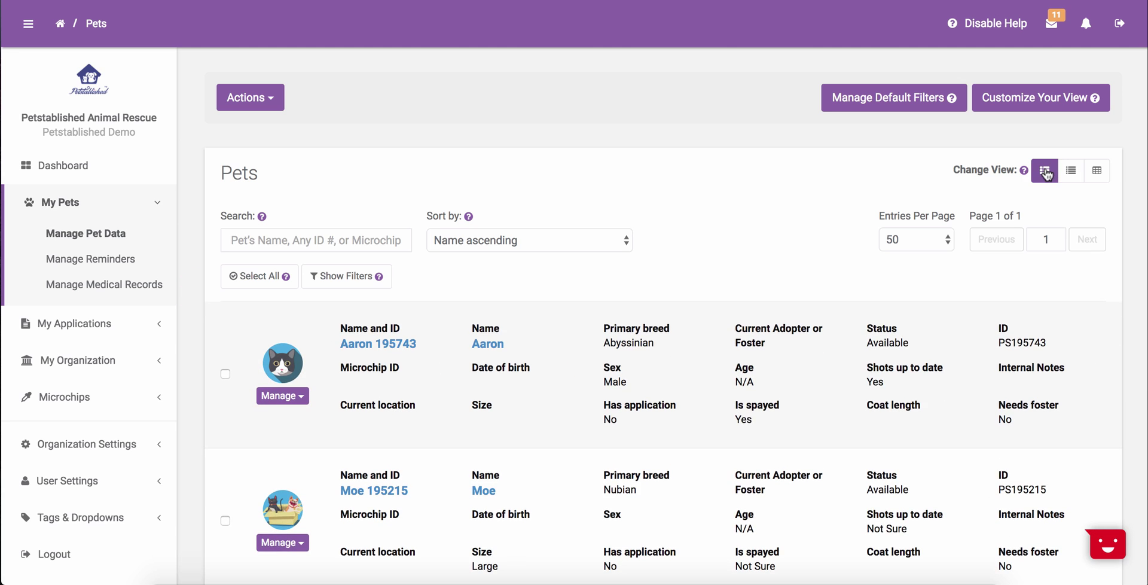
click(1071, 173)
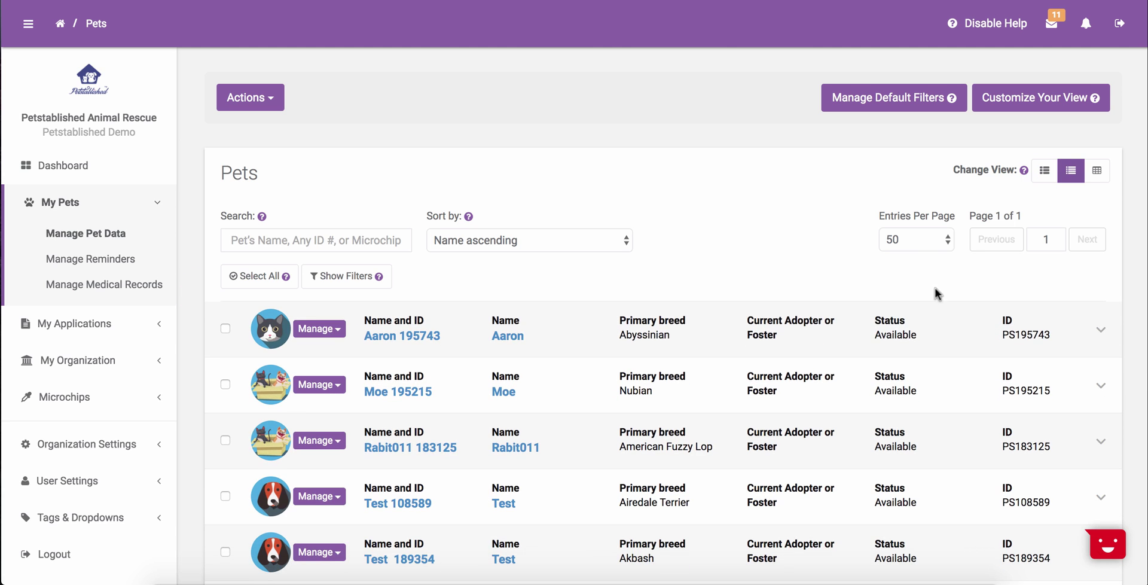
click(927, 322)
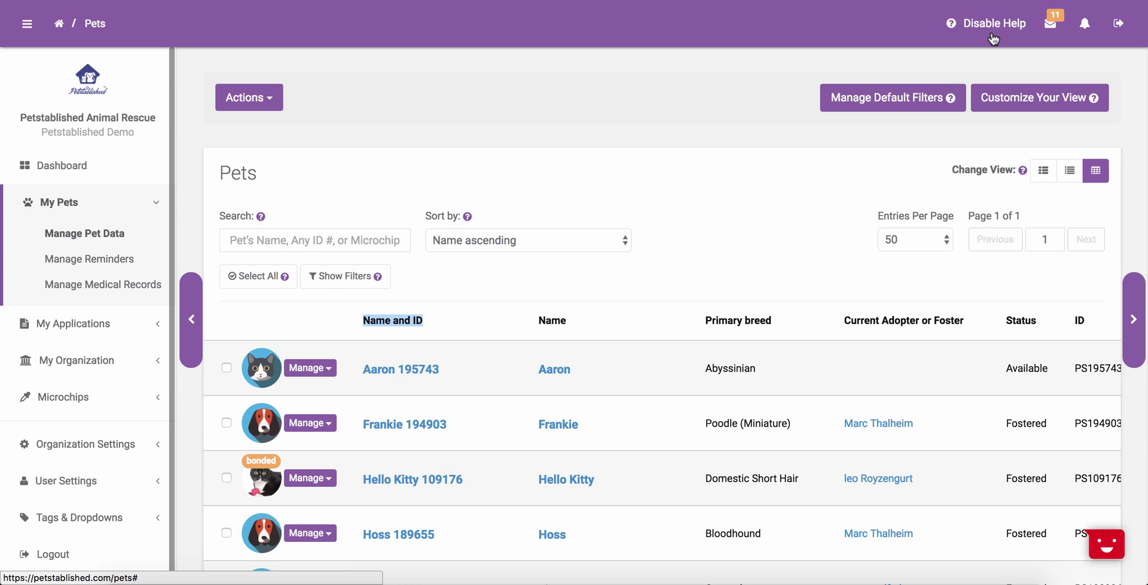
Step: Remove Fostered from the pet list's Status filter so only Available remains, and hide the filters
click(354, 282)
click(753, 411)
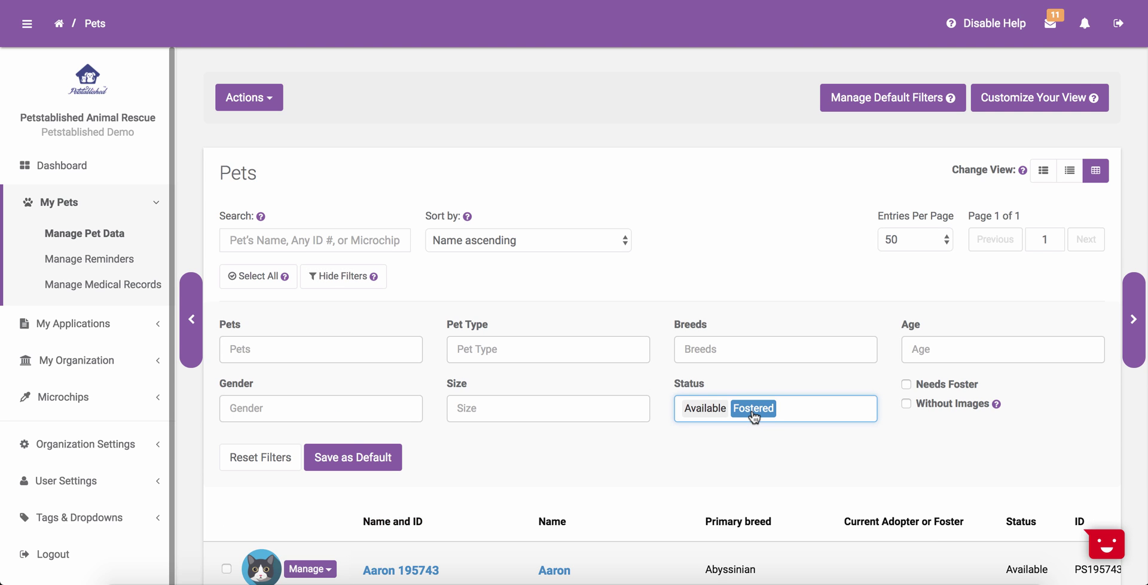
key(BackSpace)
click(619, 457)
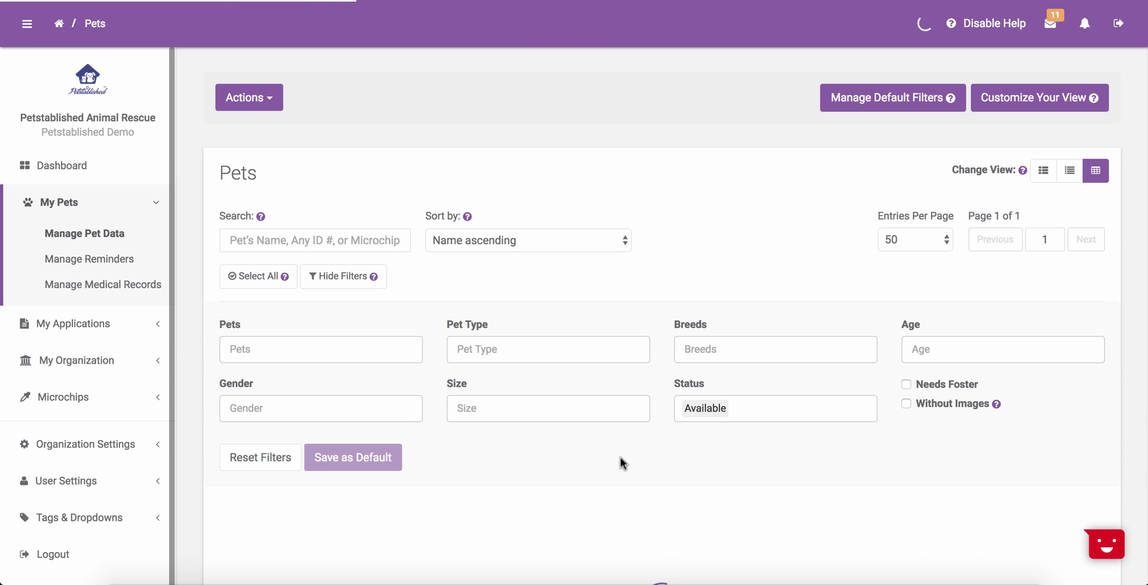
click(339, 278)
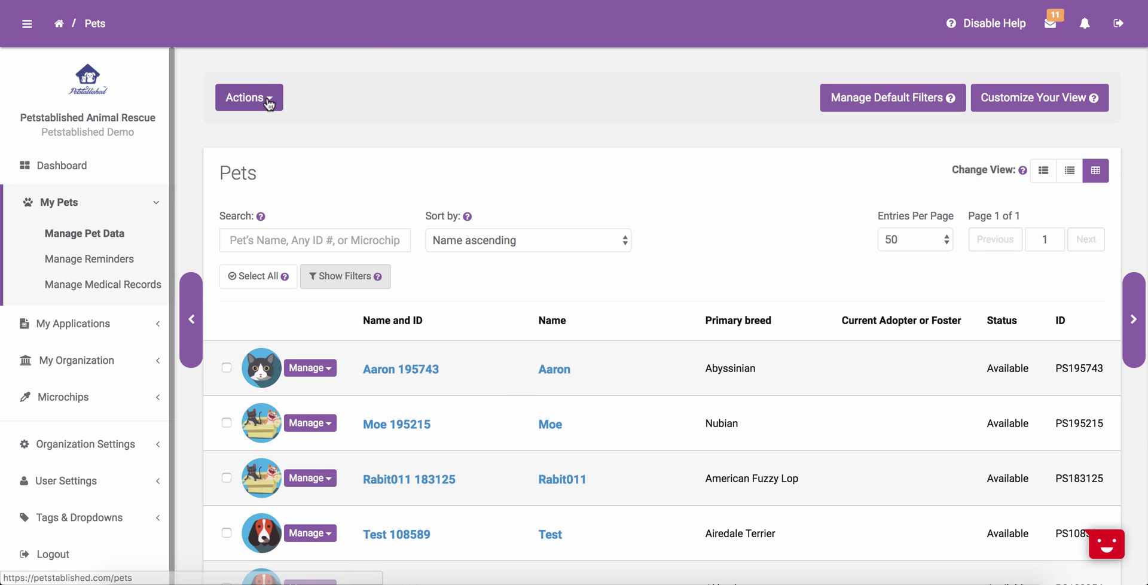
Step: Export the filtered pet data and download the generated report
click(249, 97)
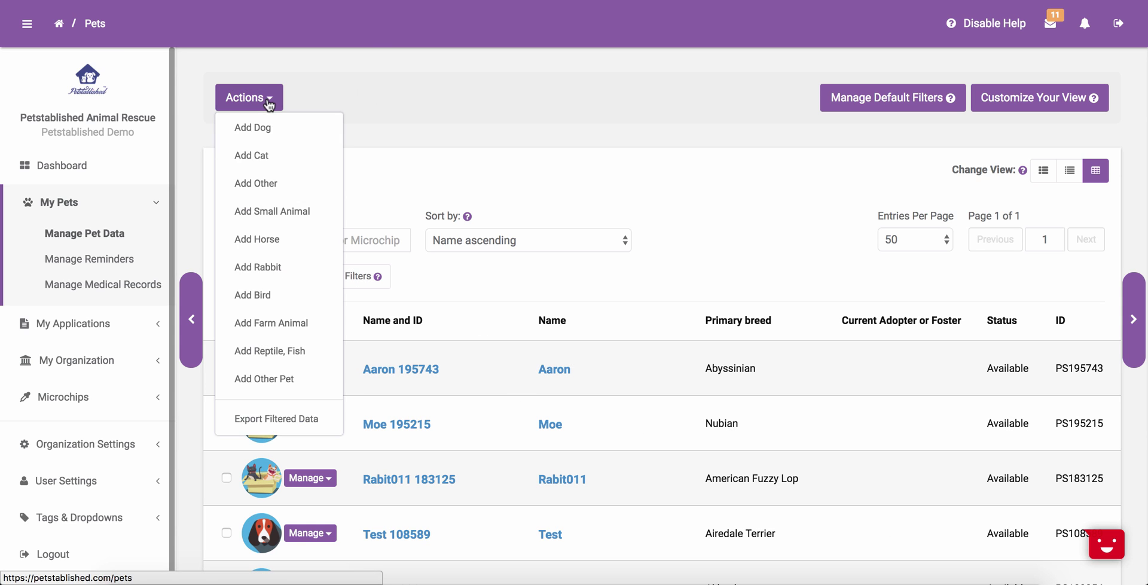
click(300, 419)
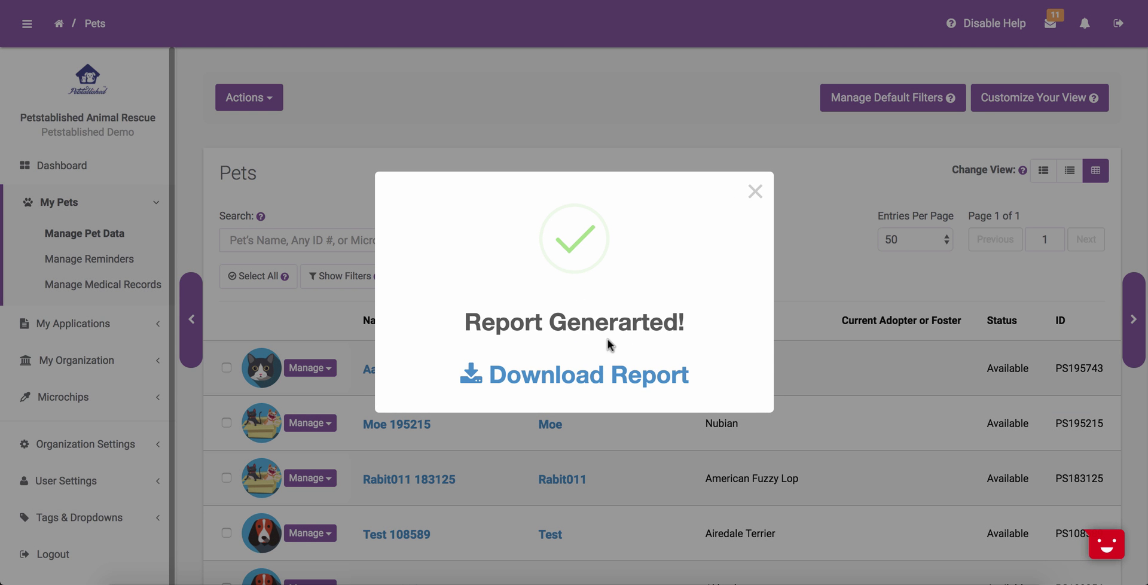
click(611, 376)
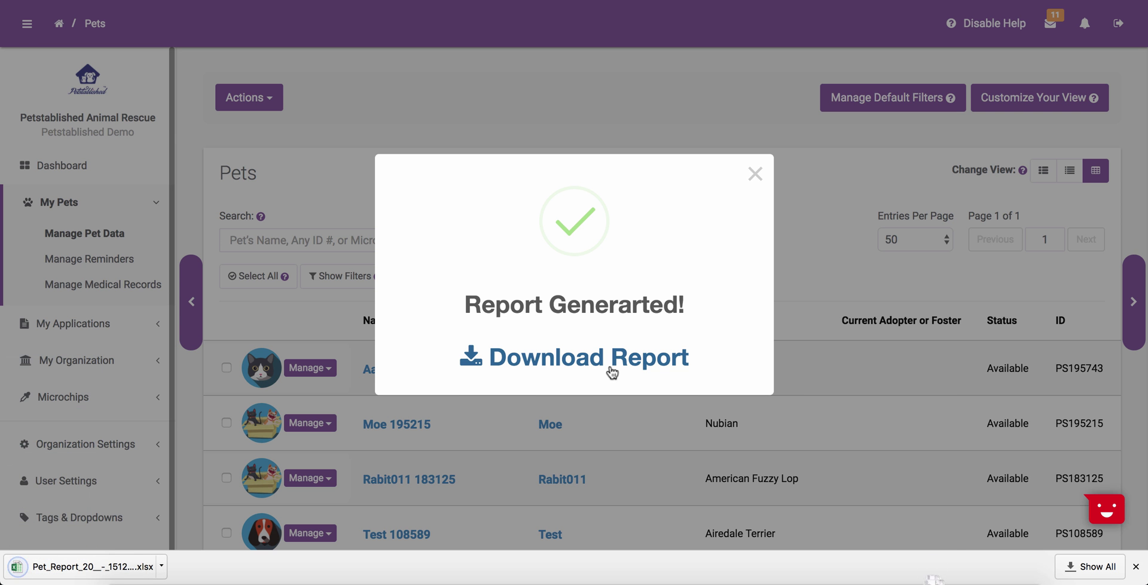
click(755, 173)
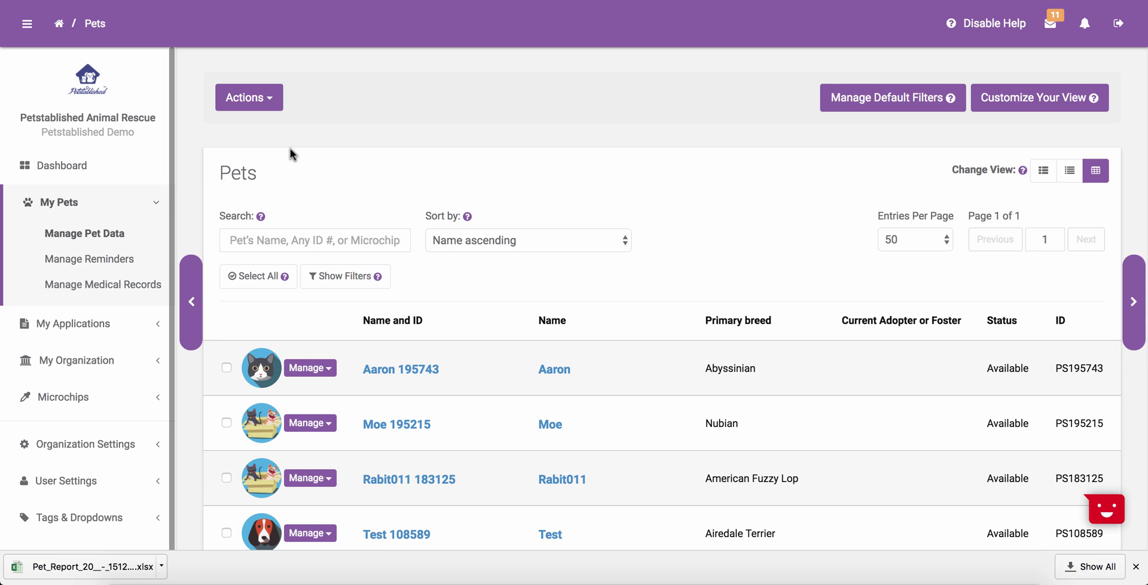
Step: Open Manage Medical Records and examine its default filter settings
click(100, 288)
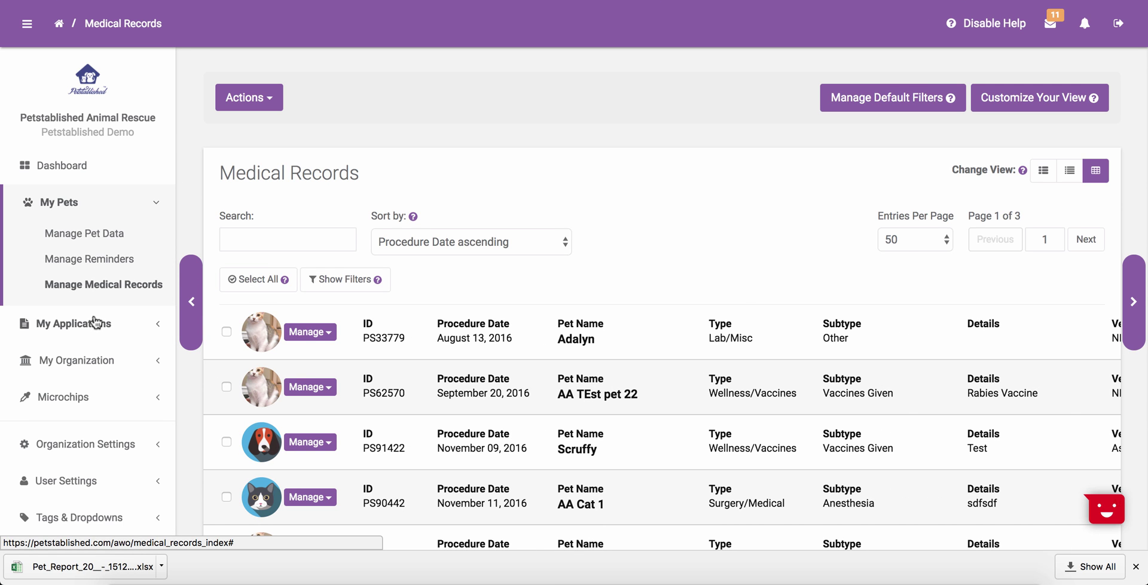
click(891, 98)
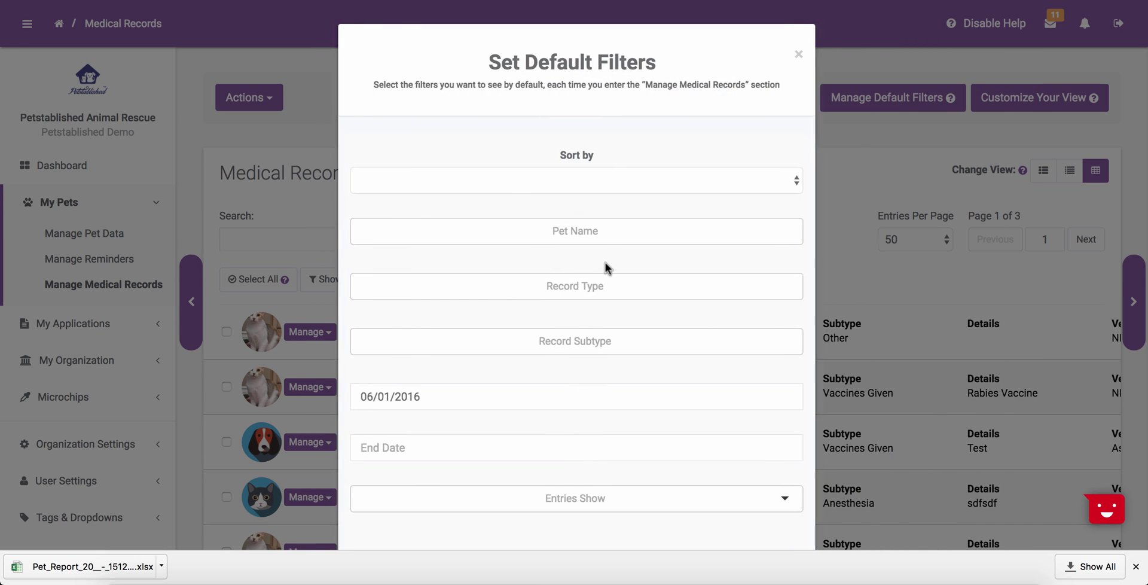
scroll(598, 278, down, 3)
scroll(592, 285, up, 3)
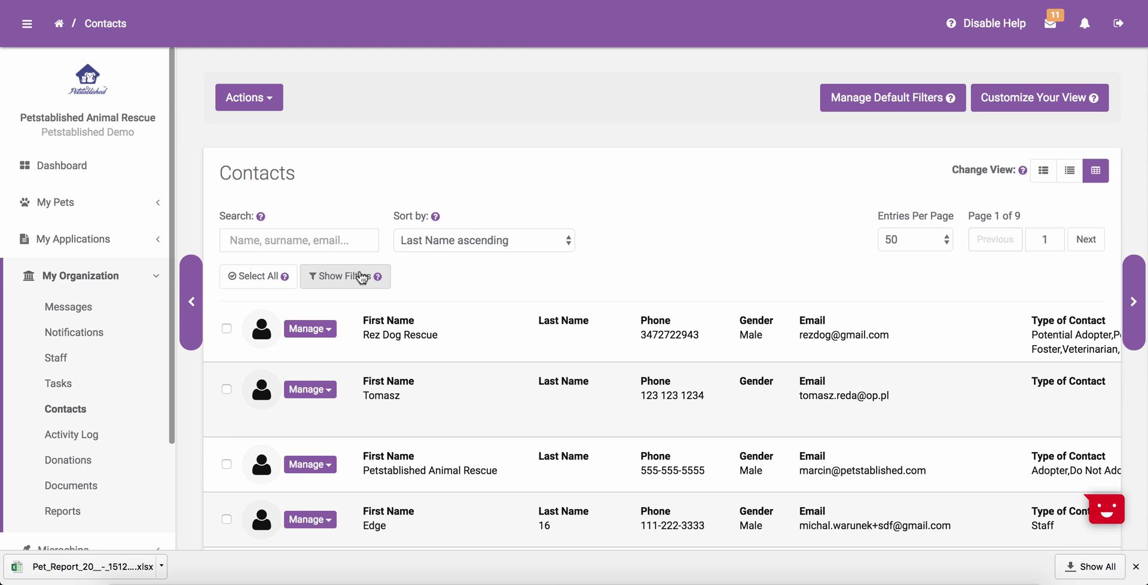
Step: Filter the organization's contacts by the Donor type of contact and look through the list
click(362, 276)
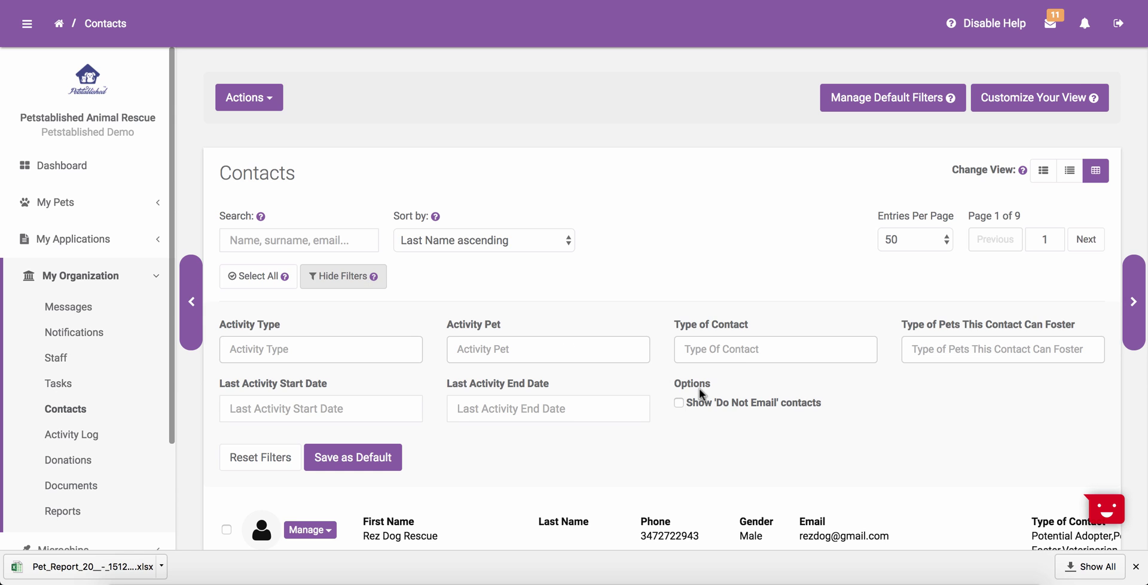
click(747, 351)
text(dono)
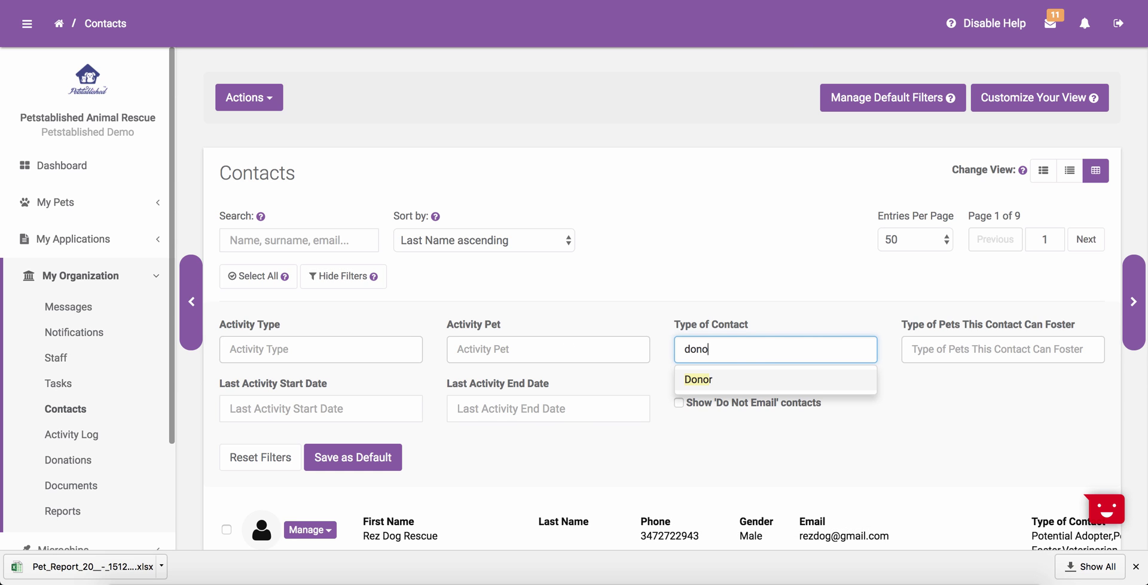
text(r)
key(Return)
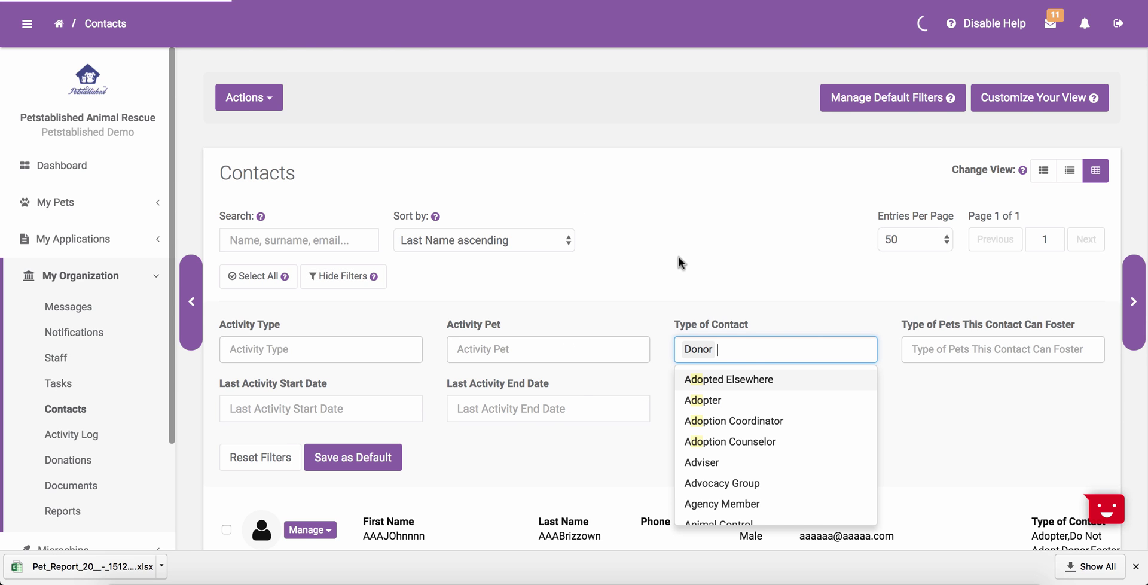
click(678, 257)
scroll(574, 389, down, 4)
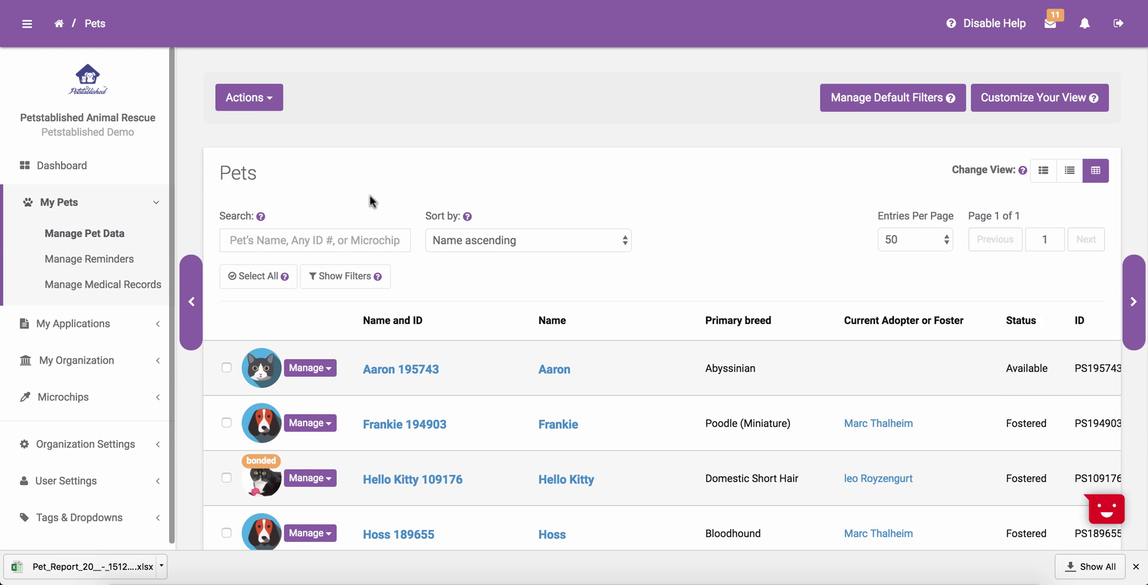
Step: Search the pet list for aaron, and return to the full list of pets
click(246, 240)
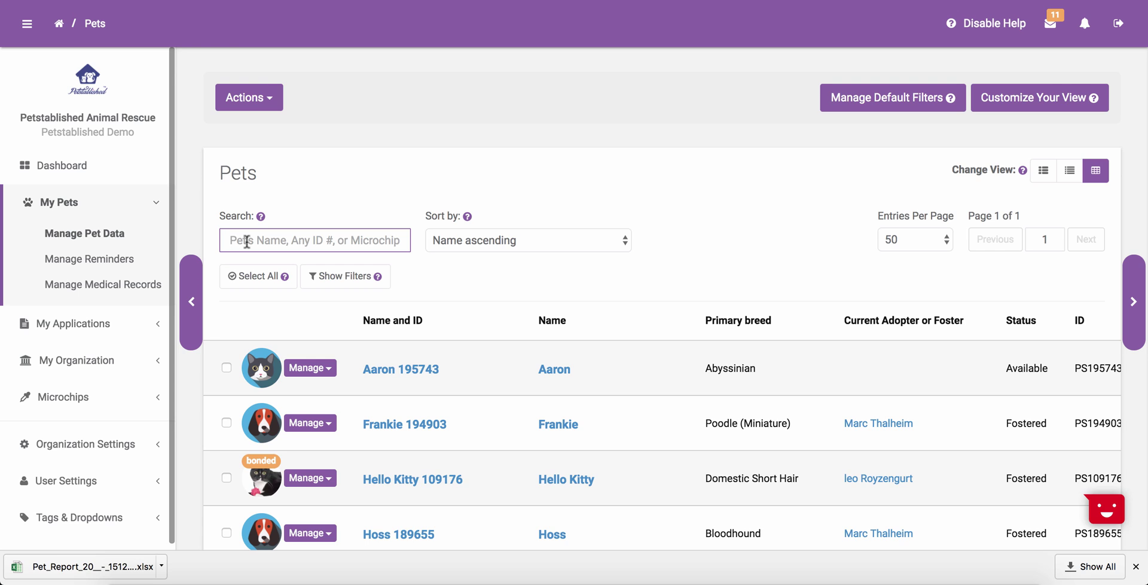
text(aaron)
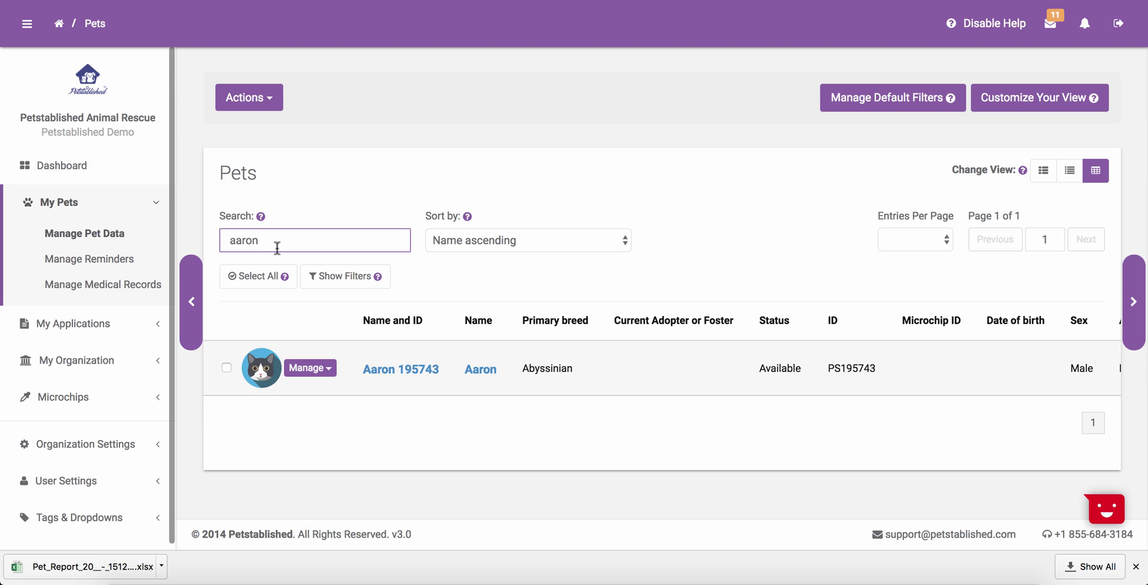
click(132, 231)
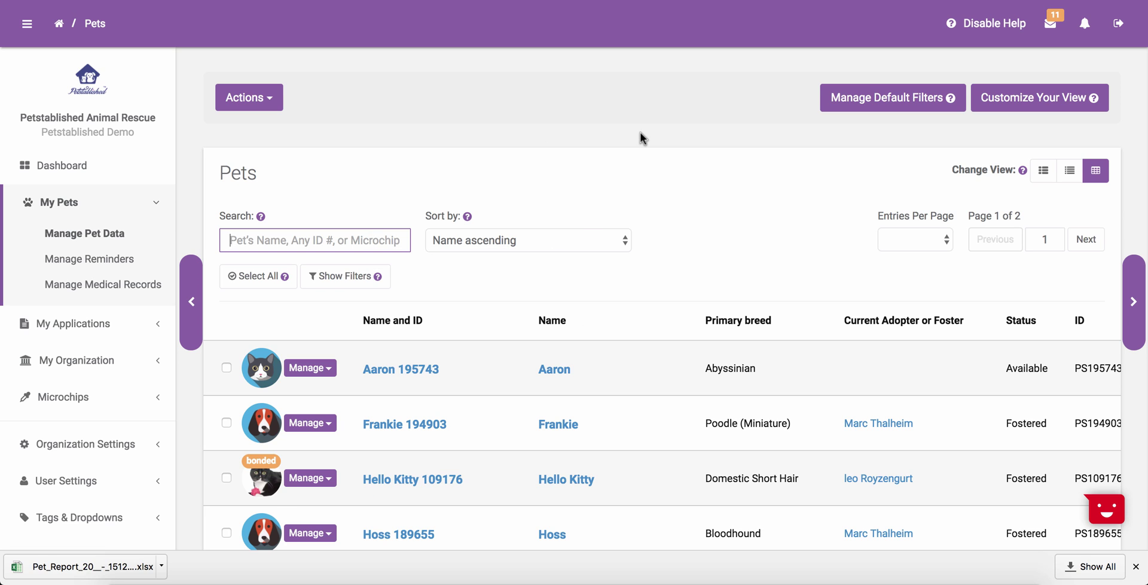
Step: Examine the pet list's sorting choices and the list in Name ascending order, keeping that order
click(560, 236)
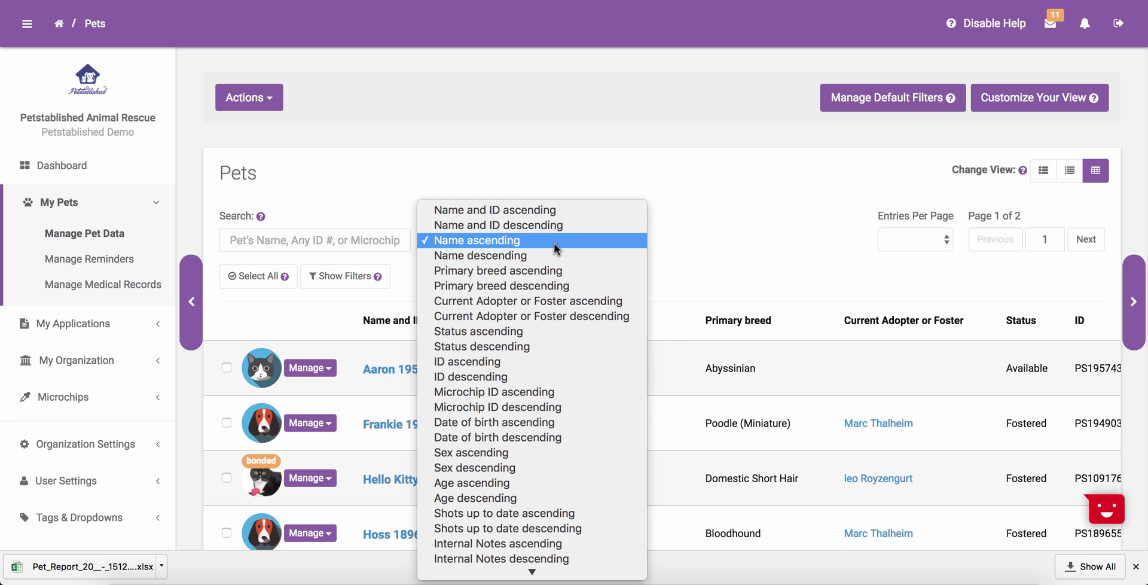
click(554, 242)
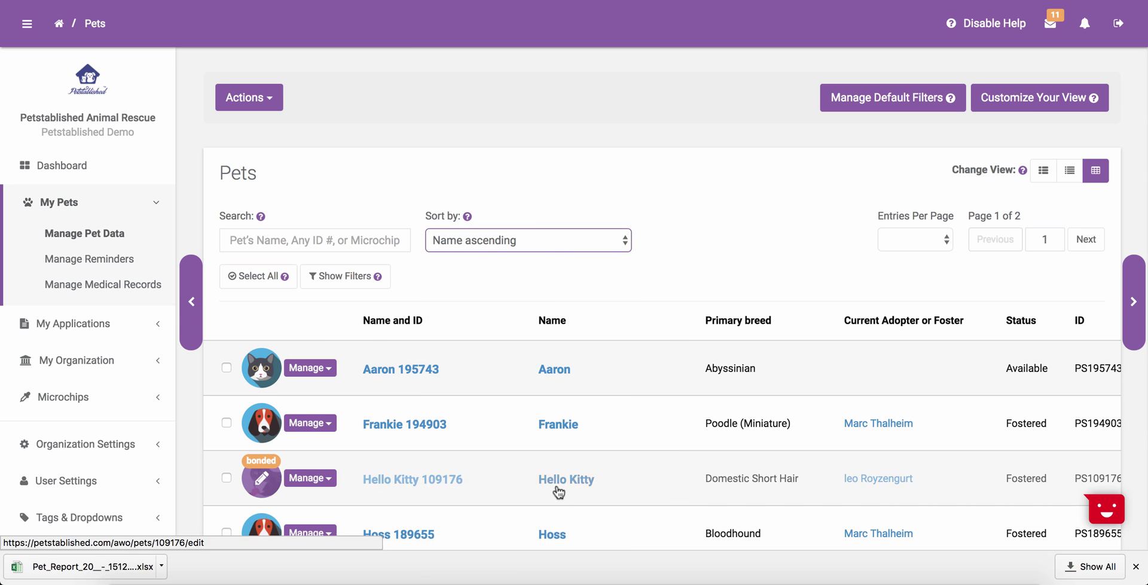
scroll(556, 489, down, 3)
scroll(559, 495, down, 4)
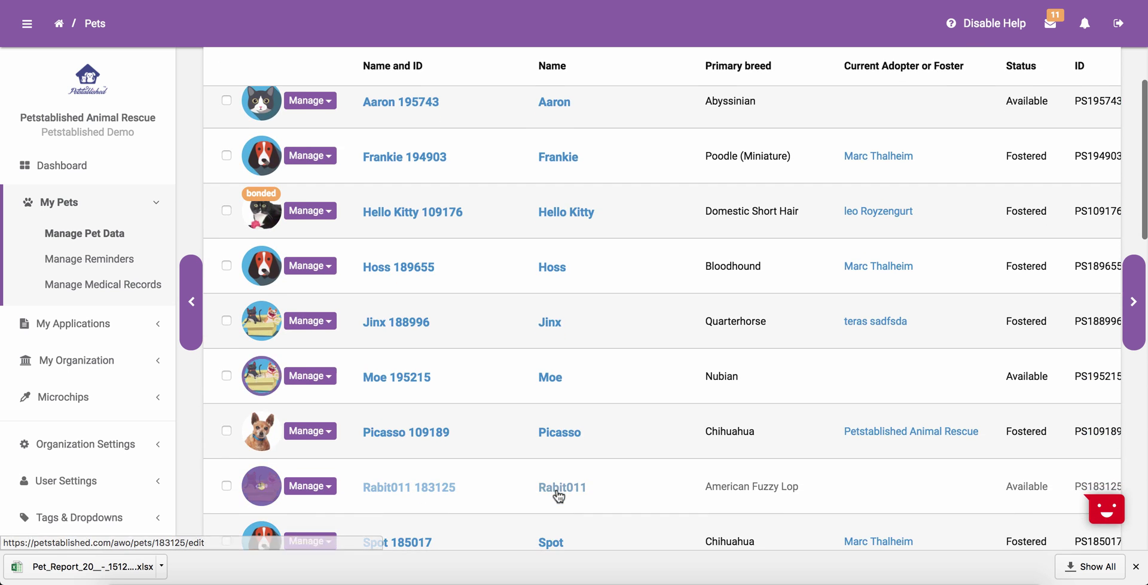
scroll(557, 495, up, 7)
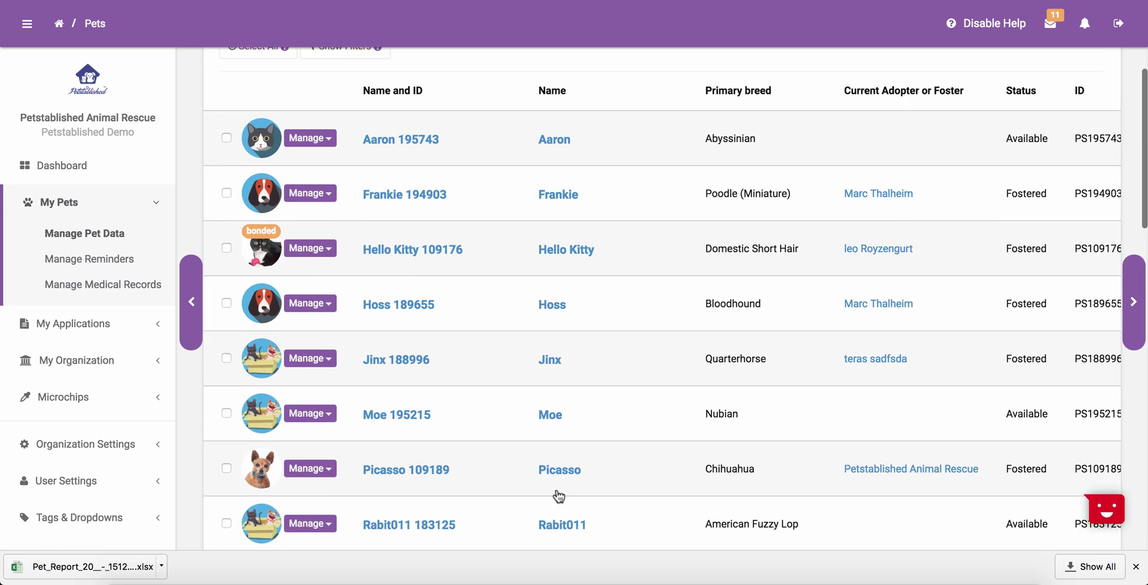
click(538, 240)
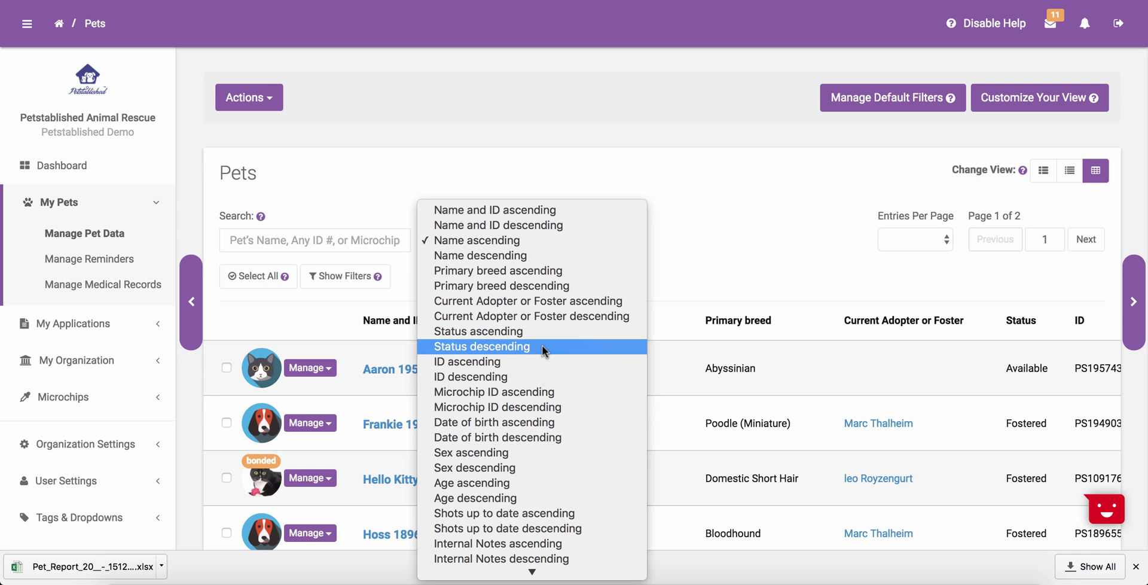
click(772, 210)
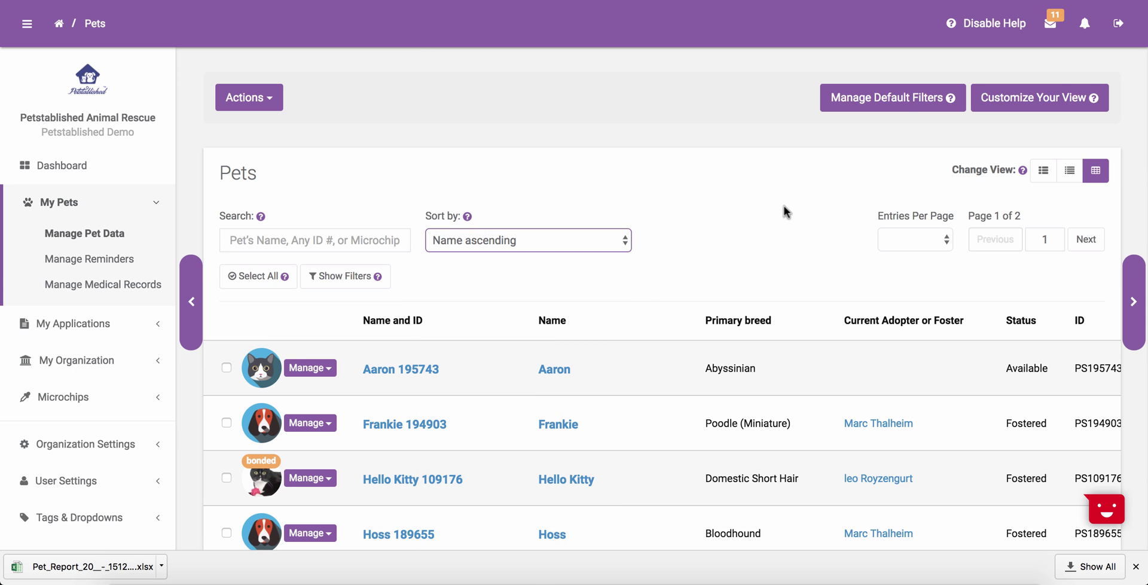
Step: Examine the sorting choices in the pet list's default filters, and close the settings without changes
click(900, 105)
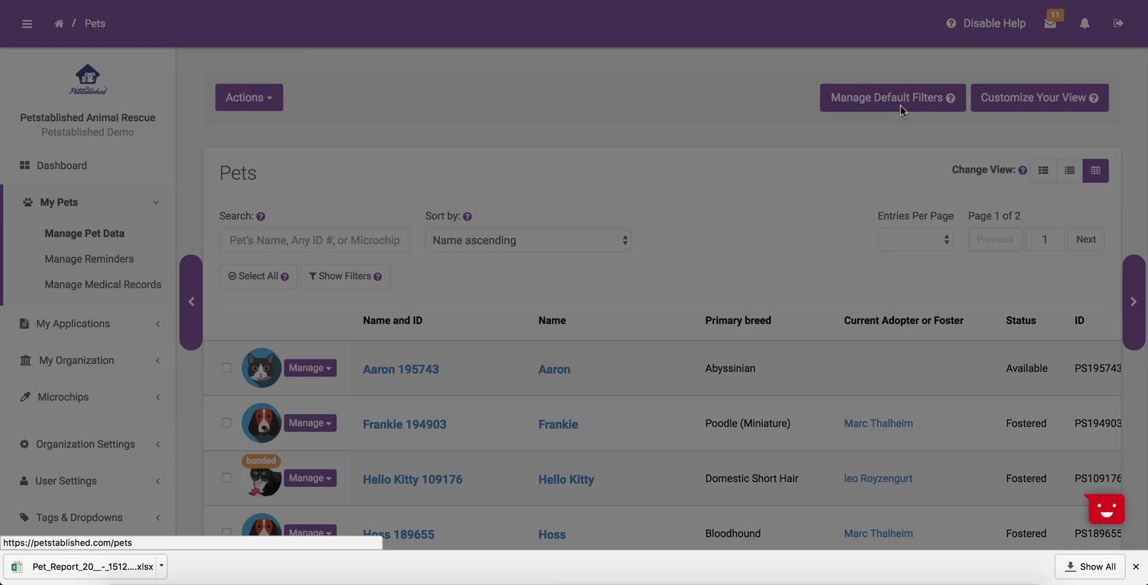
click(699, 175)
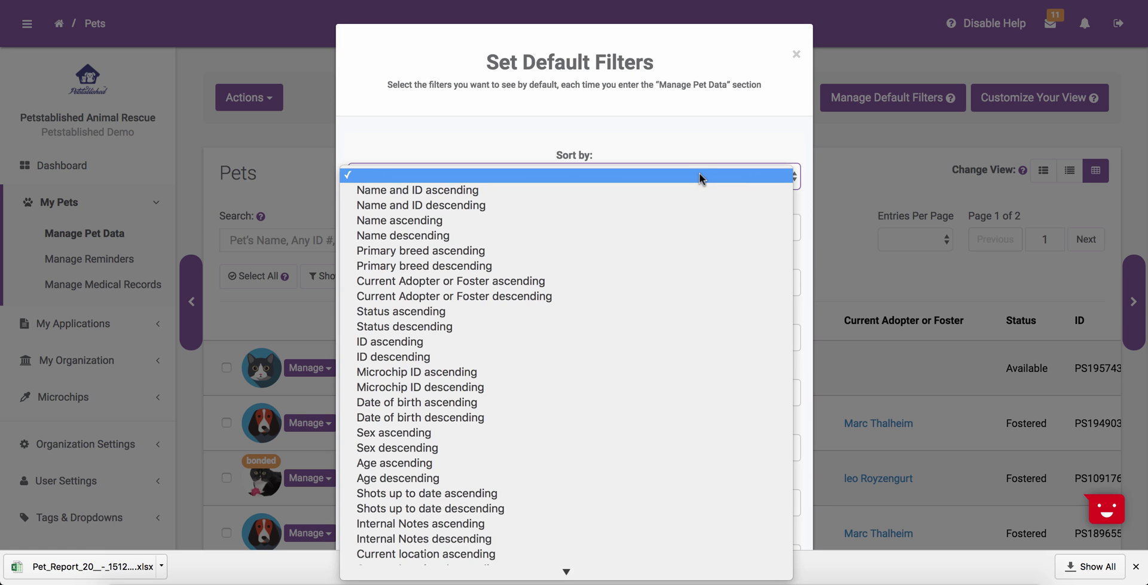
click(699, 173)
click(794, 55)
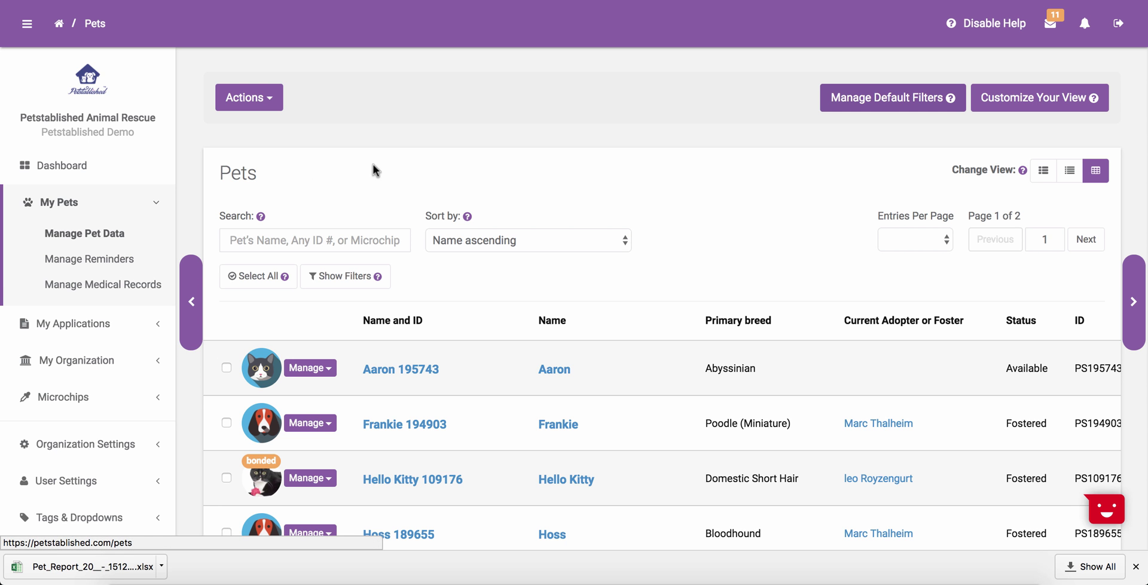
Step: Turn the page's help hints off and back on
mouse_move(257, 218)
click(996, 24)
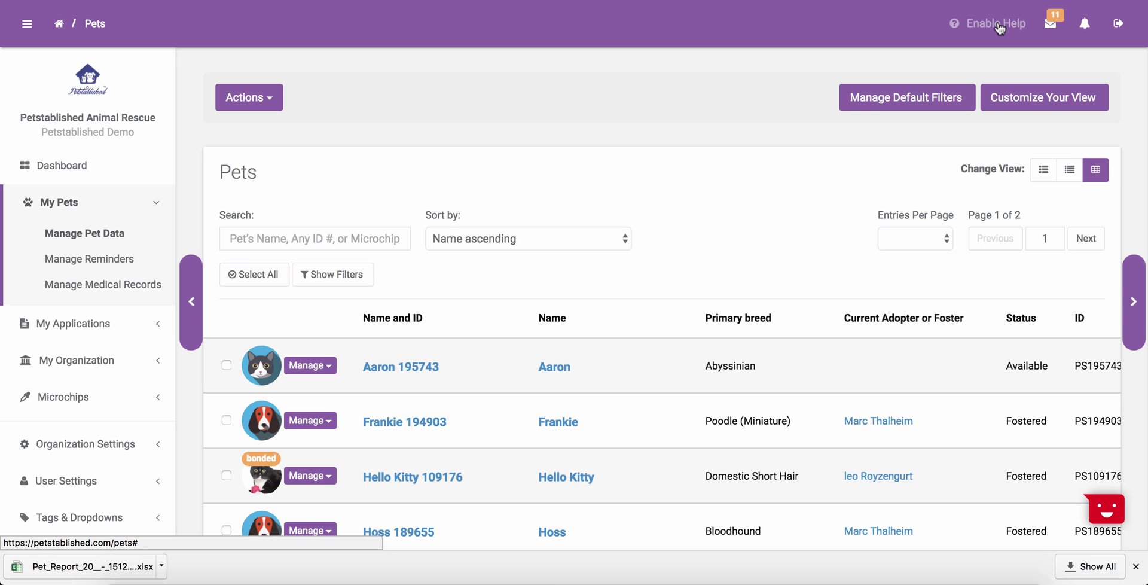
click(999, 25)
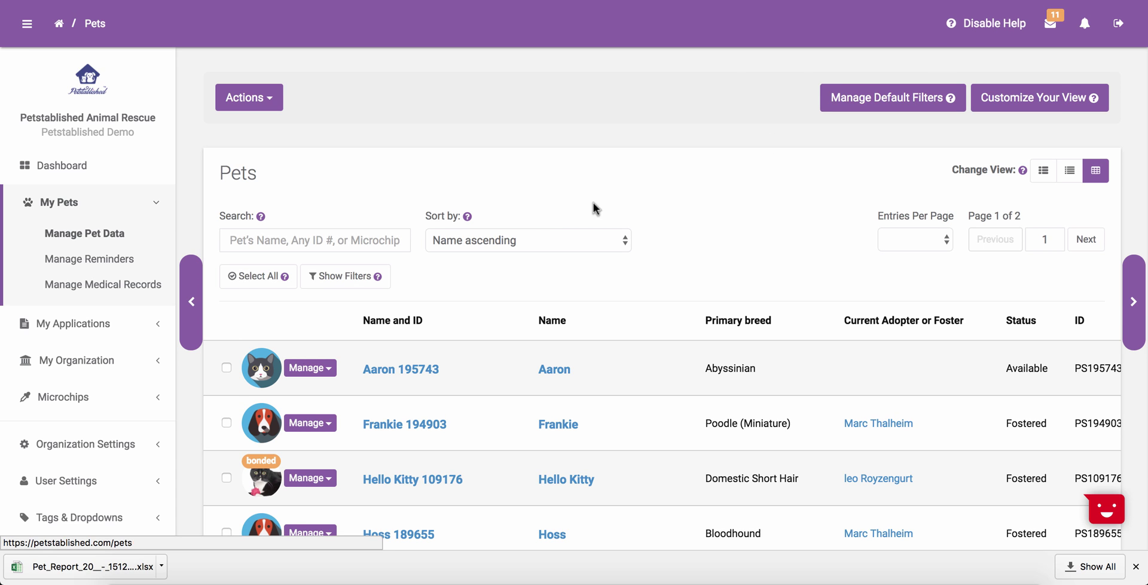
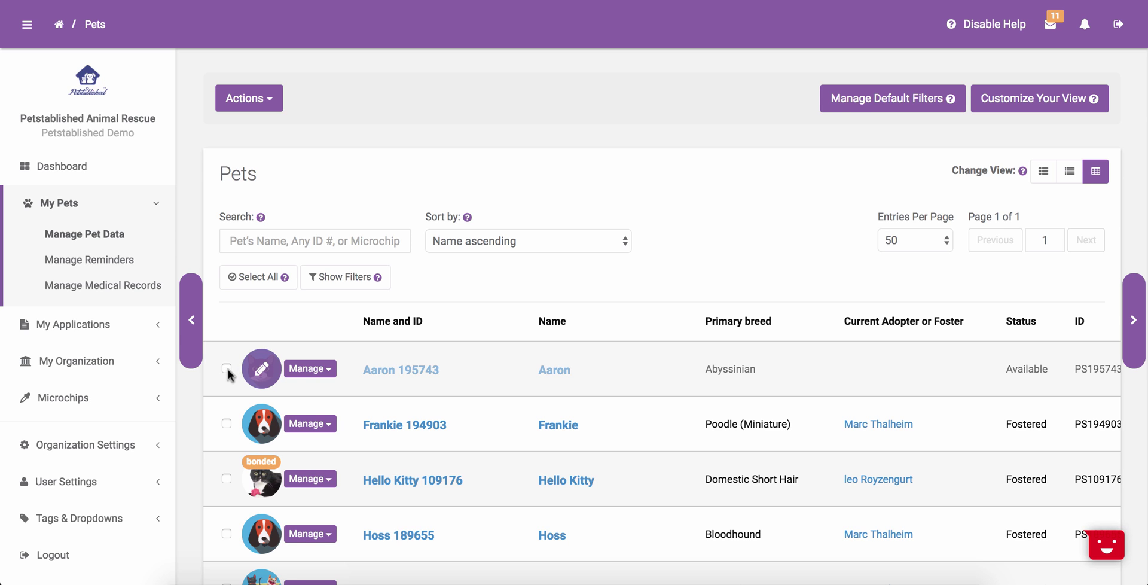
Step: Select the pets Aaron, Frankie, Hello Kitty and Hoss and open them together with Edit Many Pets
click(227, 368)
click(227, 423)
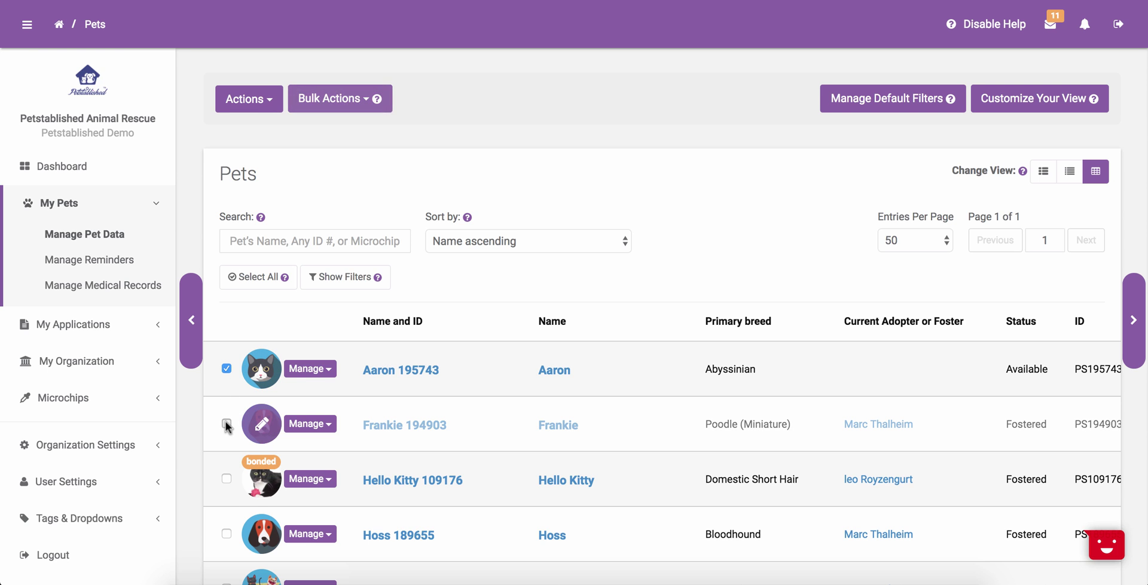
click(226, 479)
click(227, 533)
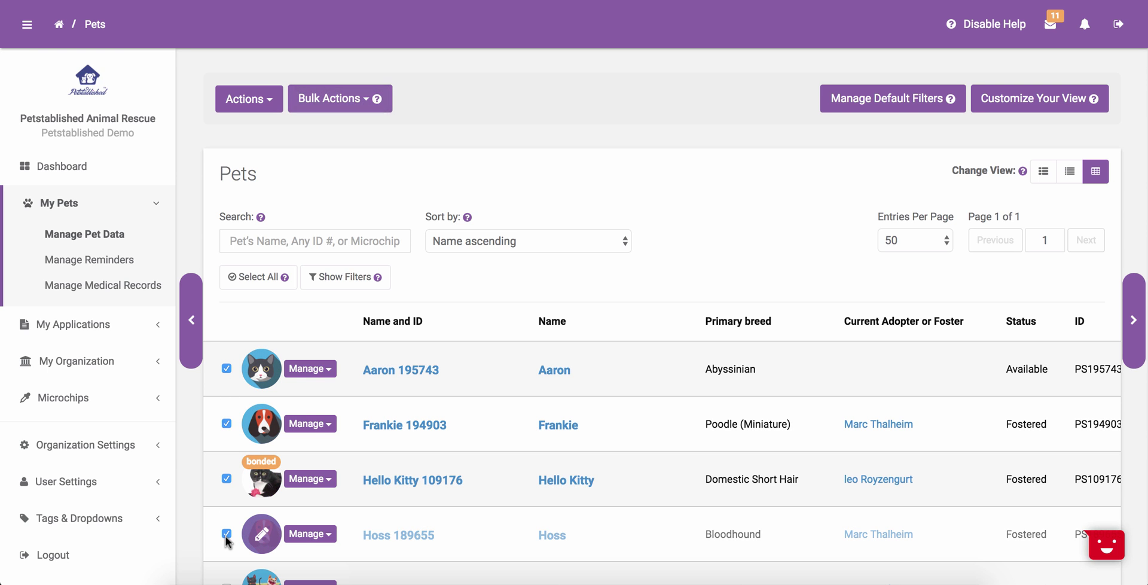
click(348, 102)
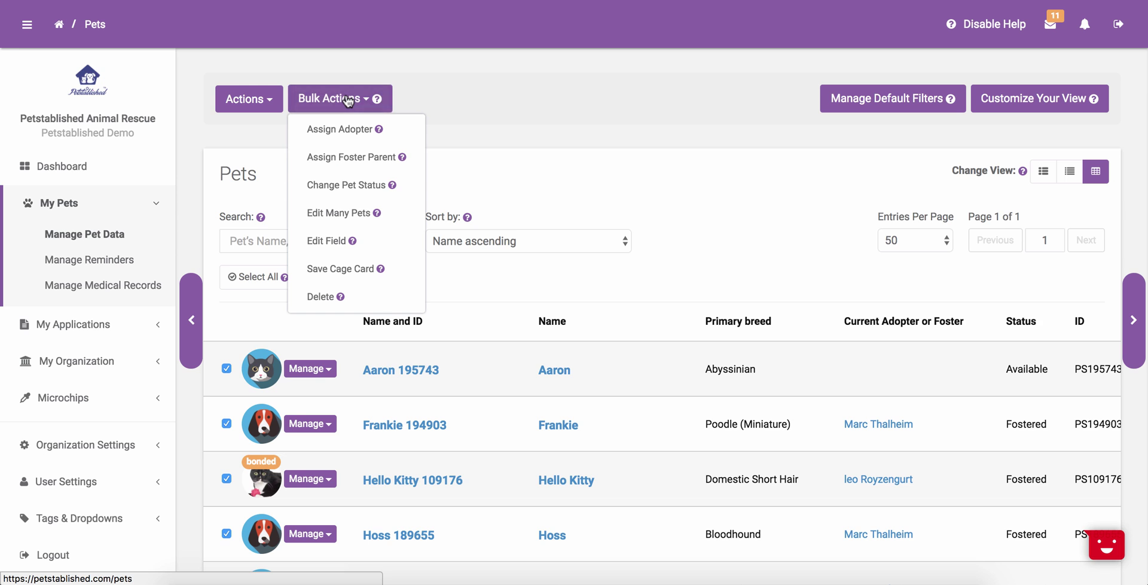
click(331, 214)
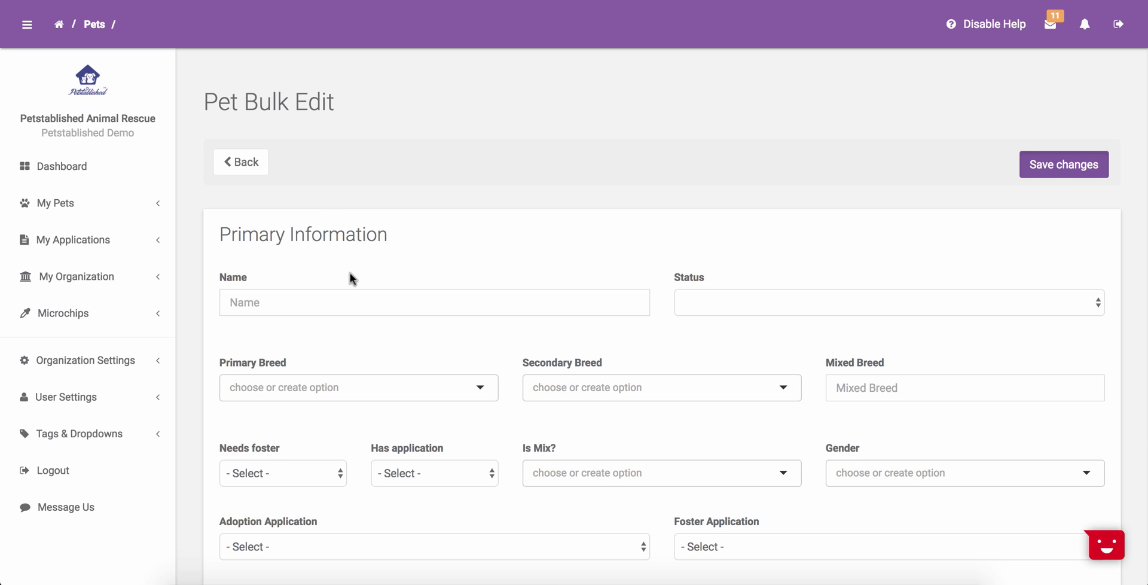
Step: Enter "New Description" as the Description in the Pet Bulk Edit form
scroll(349, 272, down, 2)
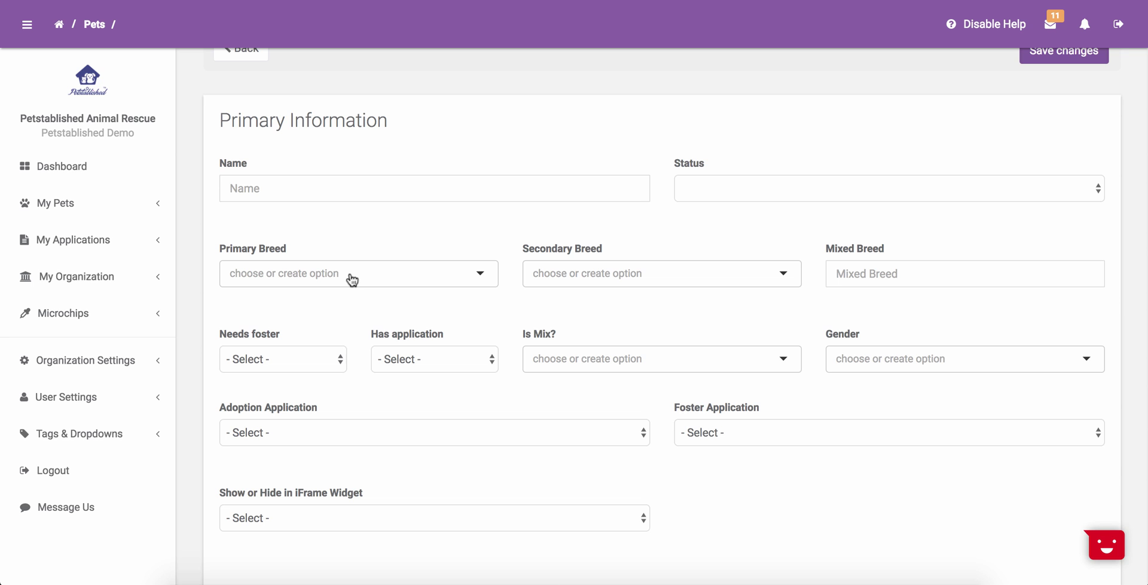
scroll(351, 278, down, 3)
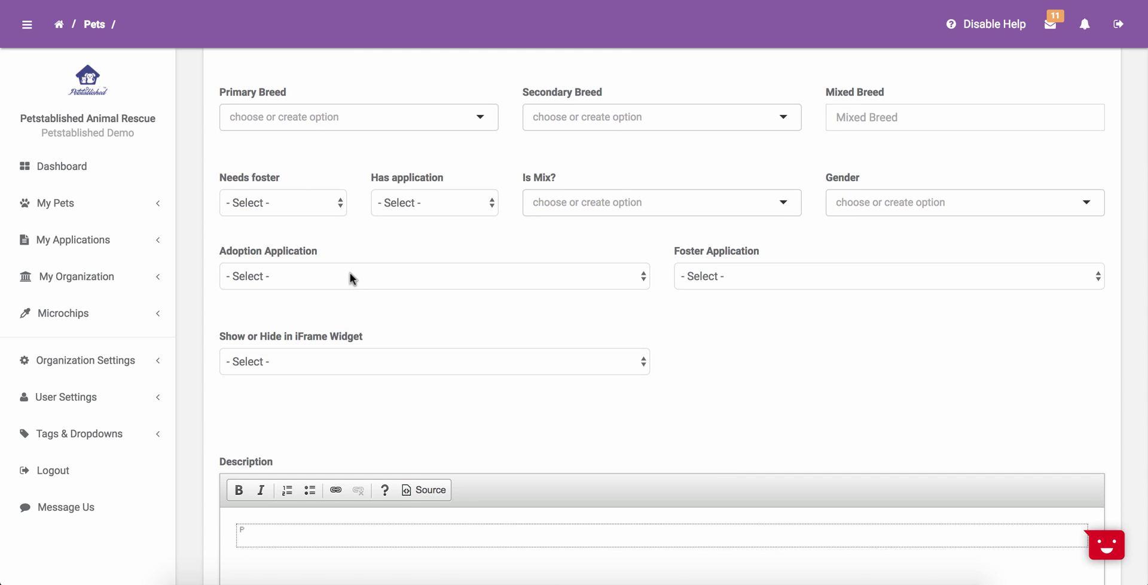
scroll(349, 275, down, 2)
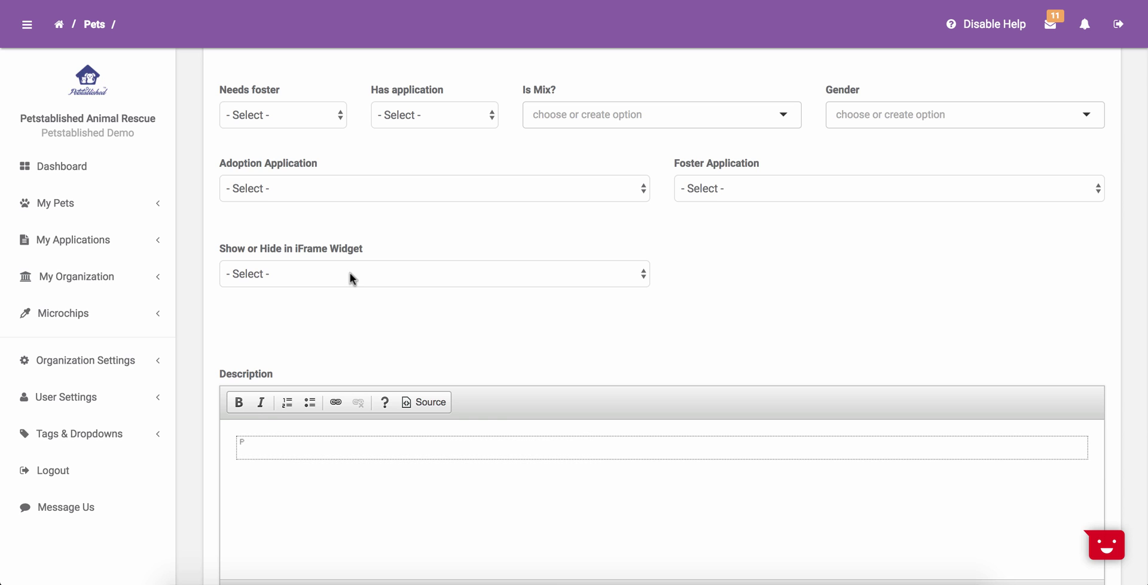
text(New Description)
scroll(679, 475, up, 10)
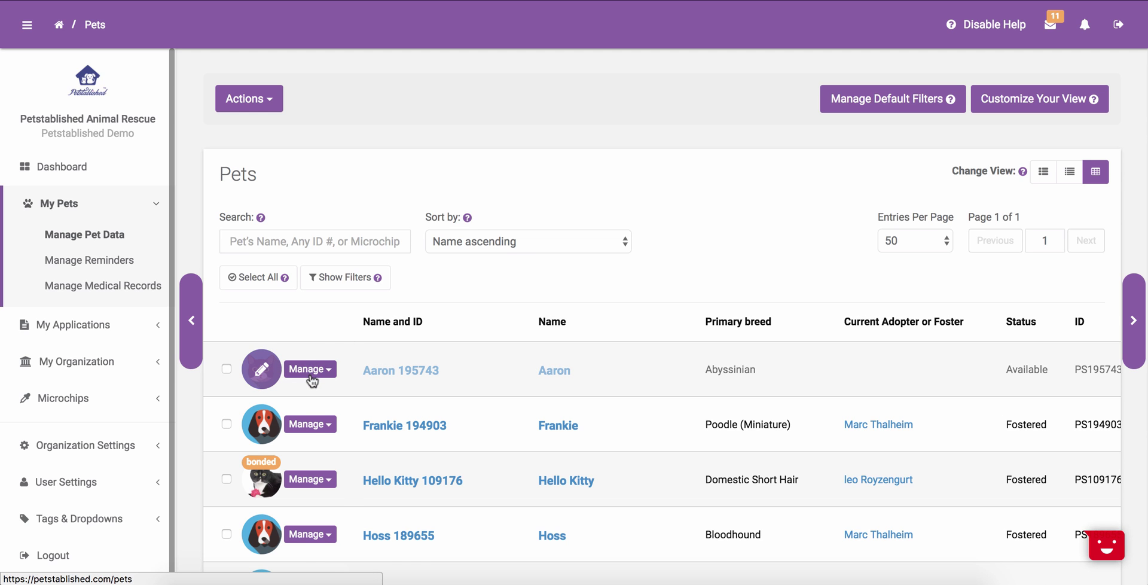
Step: Open Aaron's record for editing and check its Description
click(310, 370)
click(312, 395)
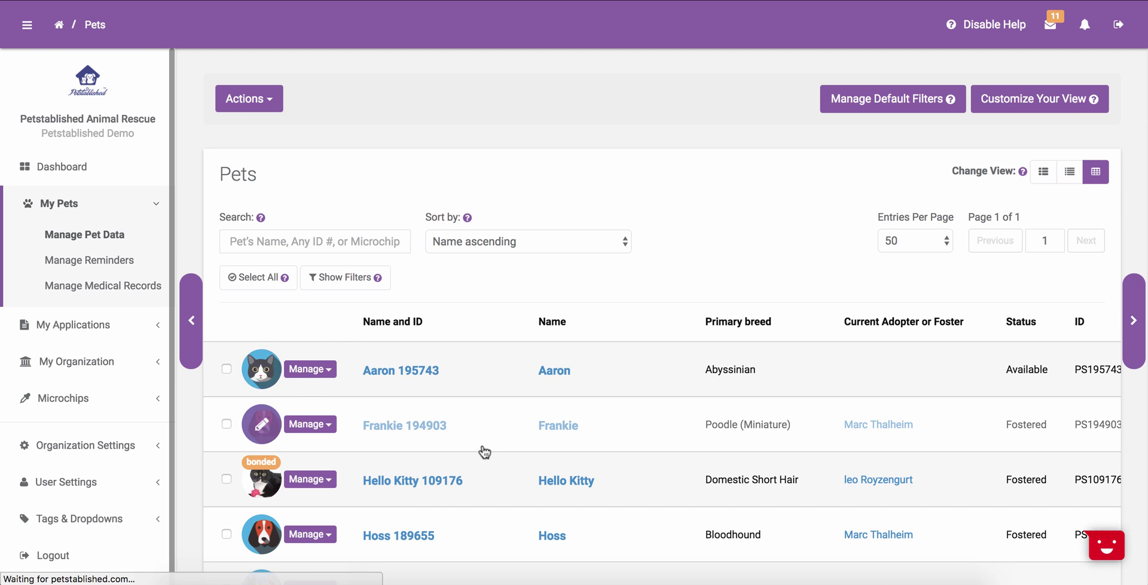
scroll(484, 451, down, 12)
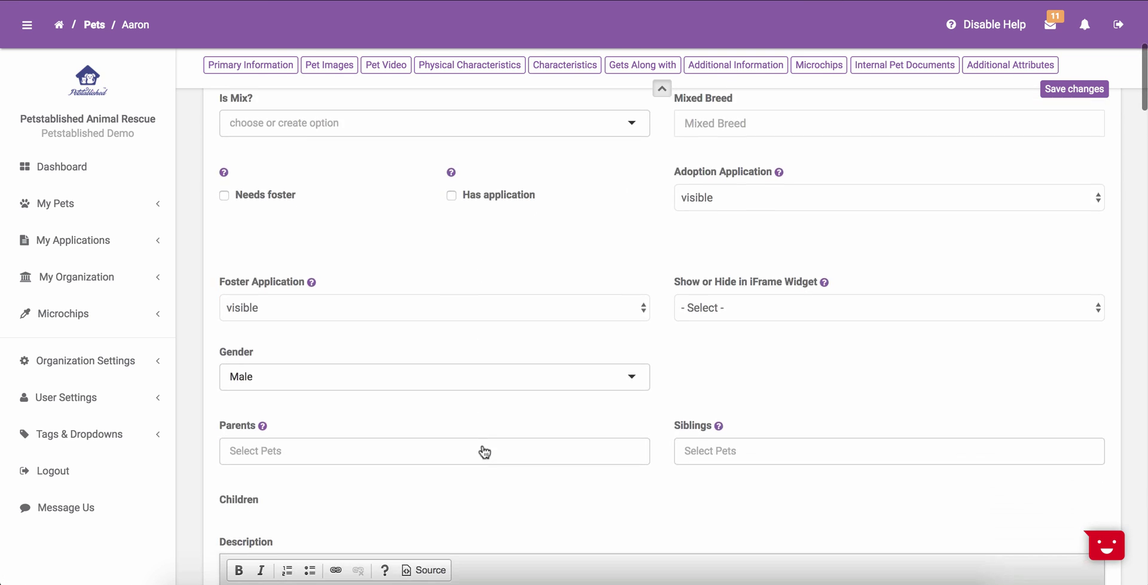